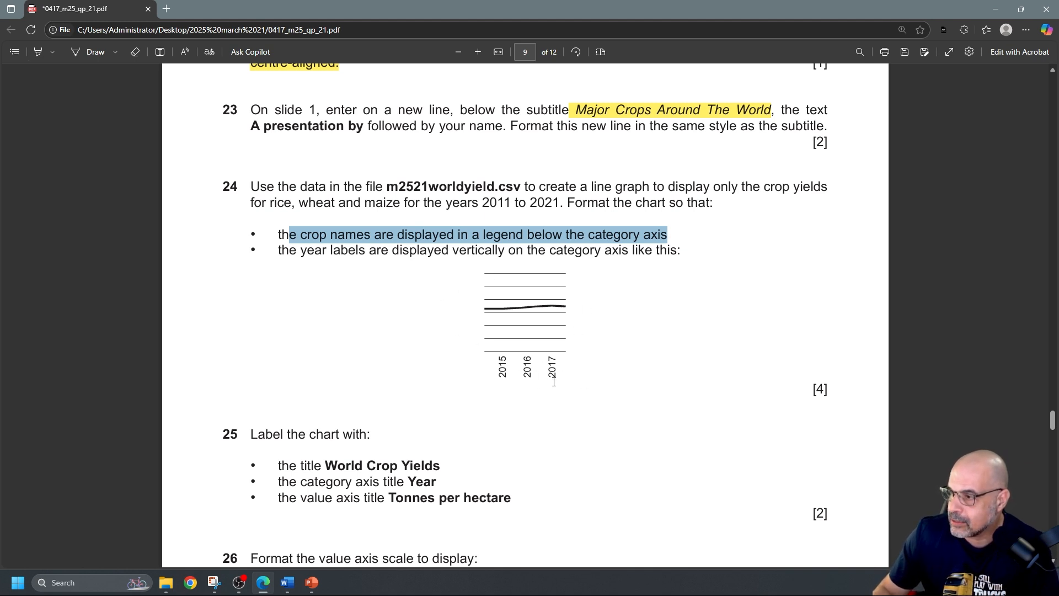
# Switch to the 2025 march 21 folder in File Explorer and open m2521worldyield.csv in Excel.
pyautogui.click(391, 337)
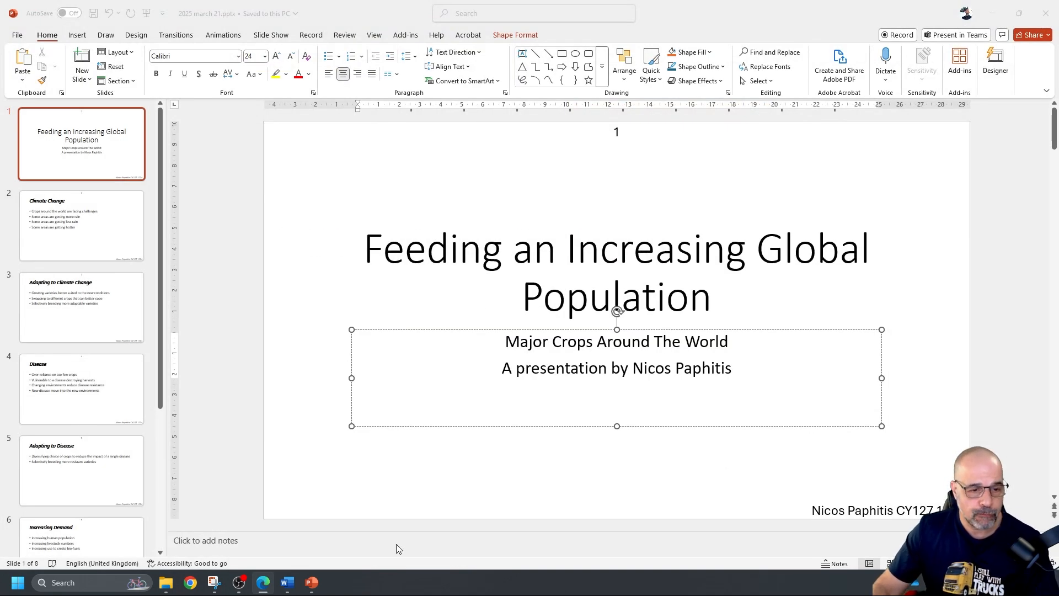
pyautogui.moveTo(166, 583)
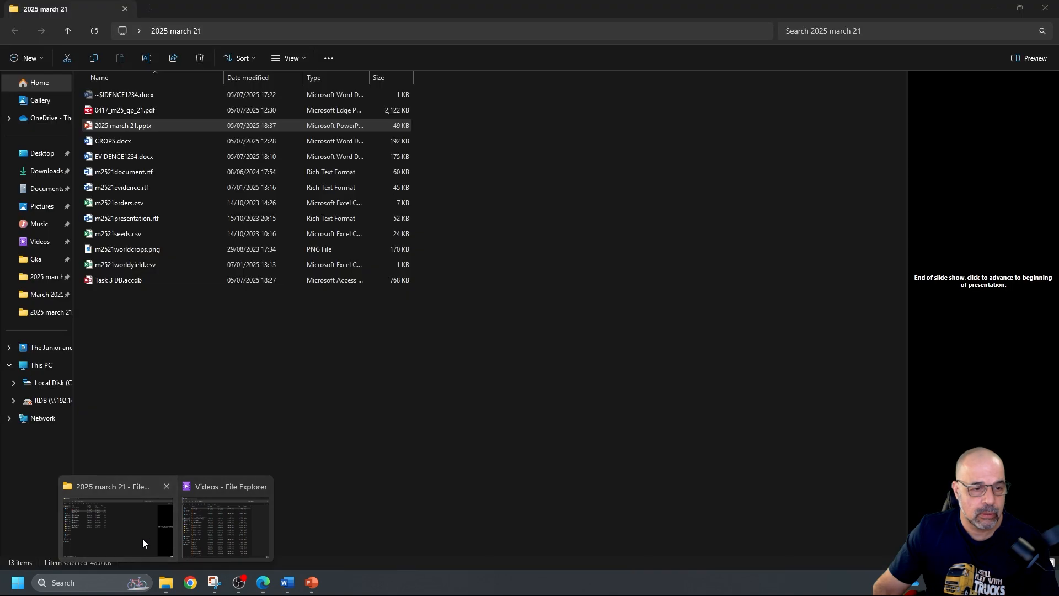
pyautogui.click(143, 543)
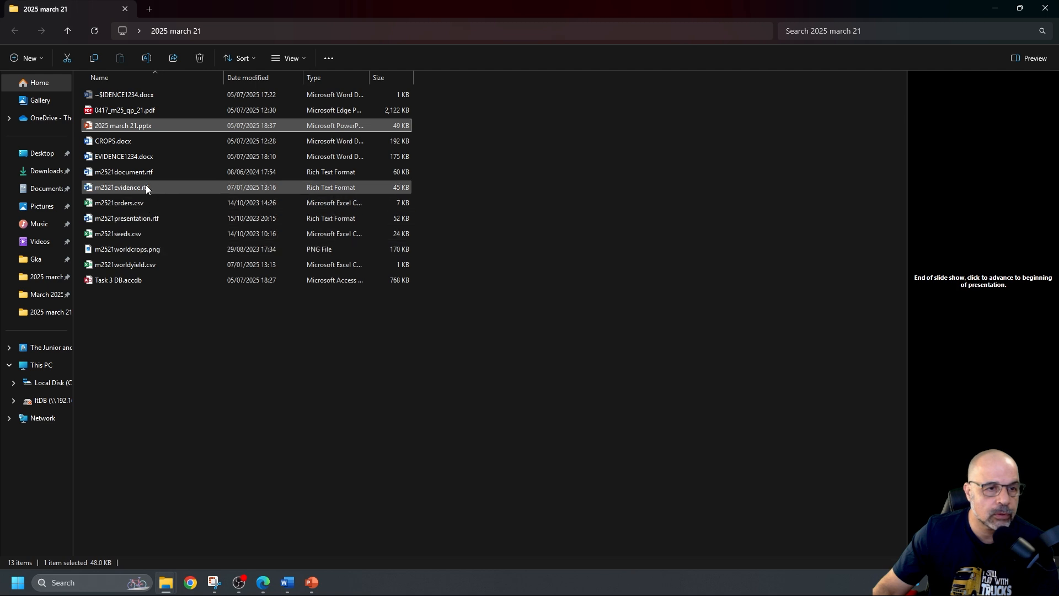
pyautogui.click(131, 270)
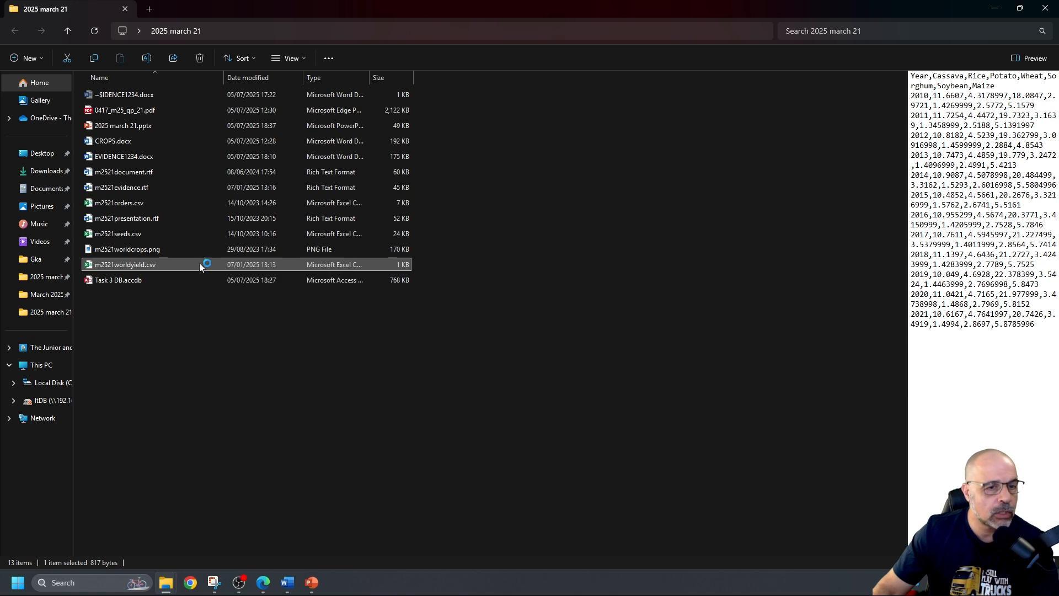
pyautogui.doubleClick(229, 263)
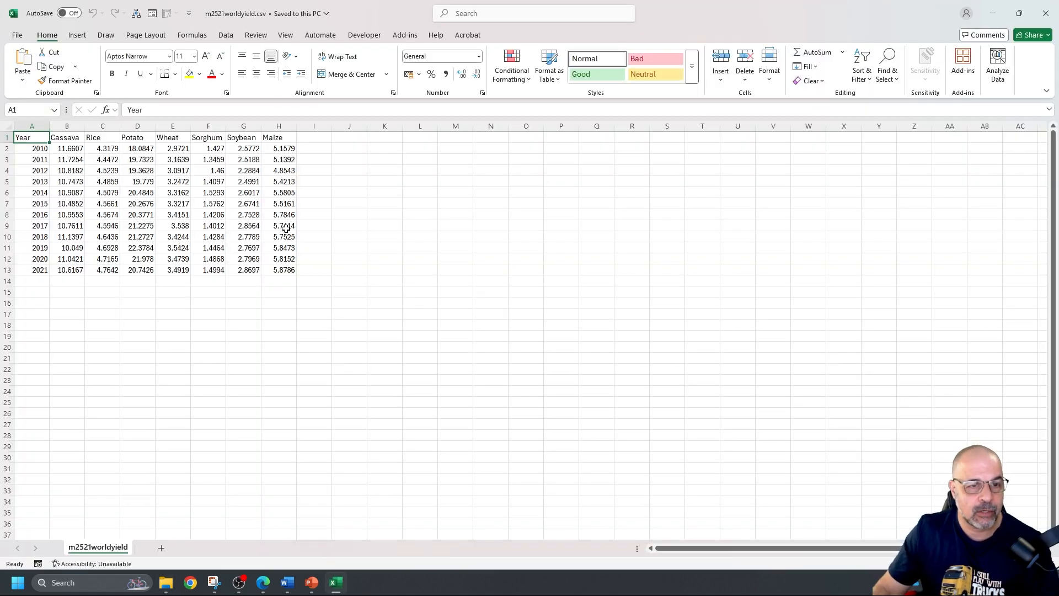
# Examine the crop yield data: the year values in column A, the crop headings in row 1 and the Cassava figures.
pyautogui.scroll(2, 363, 244)
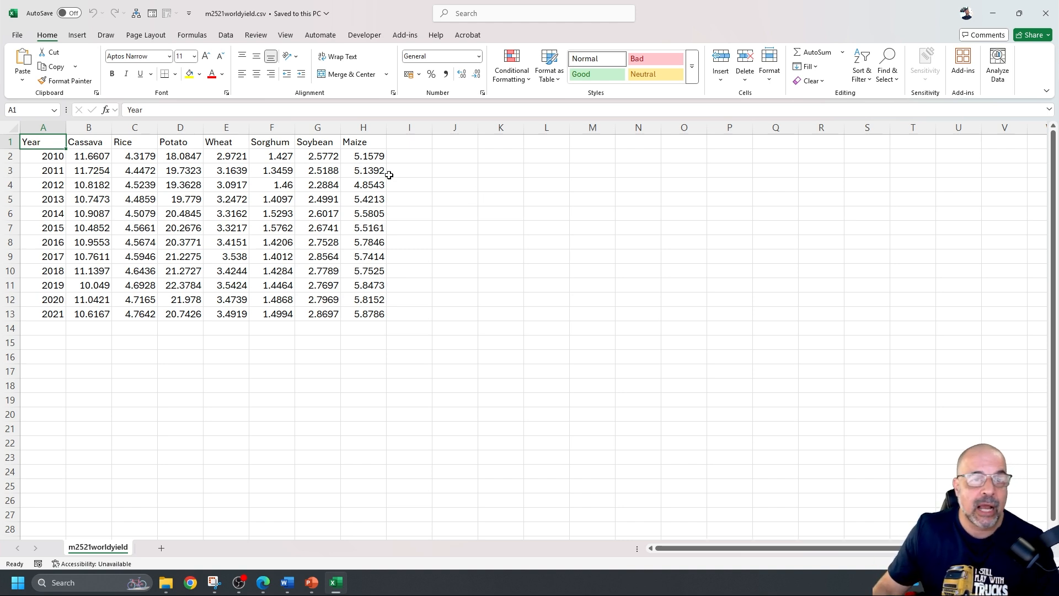
pyautogui.click(480, 188)
pyautogui.click(43, 142)
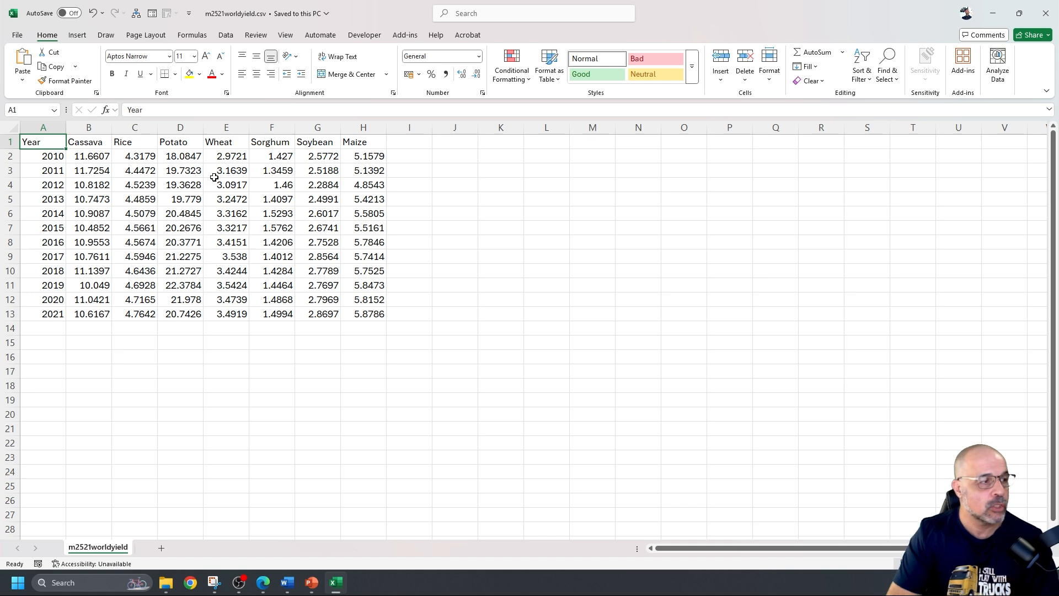
pyautogui.keyDown('ctrl'); pyautogui.scroll(1, 302, 219); pyautogui.keyUp('ctrl')
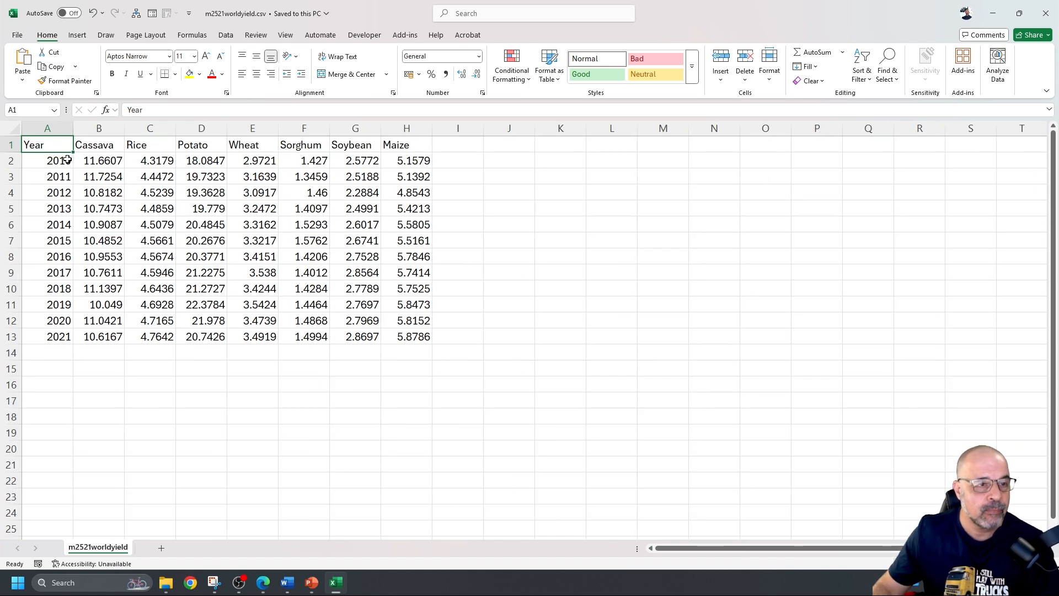
pyautogui.moveTo(48, 162); pyautogui.dragTo(55, 337)
pyautogui.moveTo(92, 146); pyautogui.dragTo(419, 141)
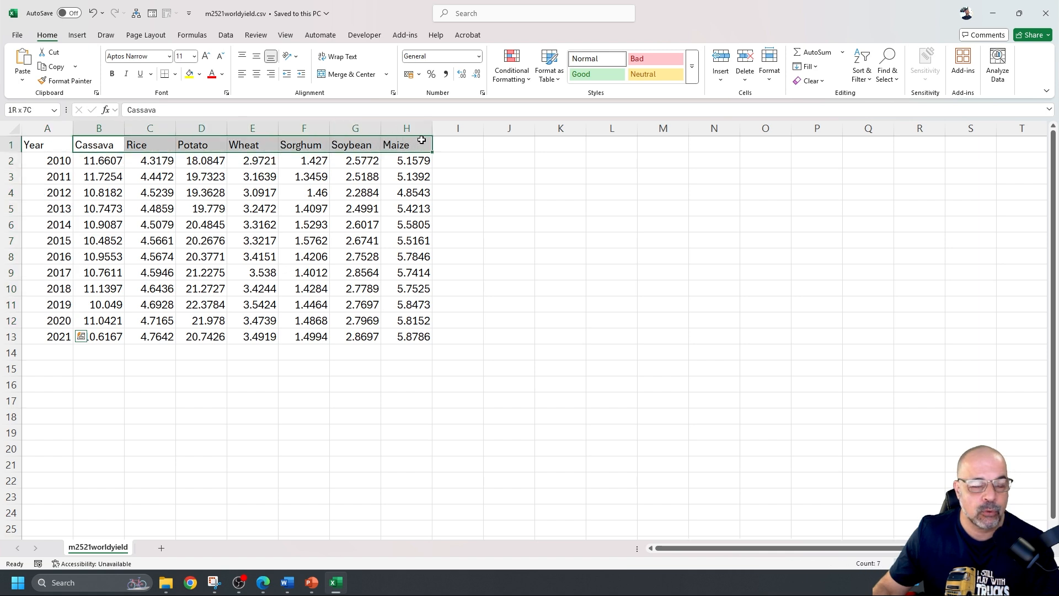
pyautogui.click(55, 142)
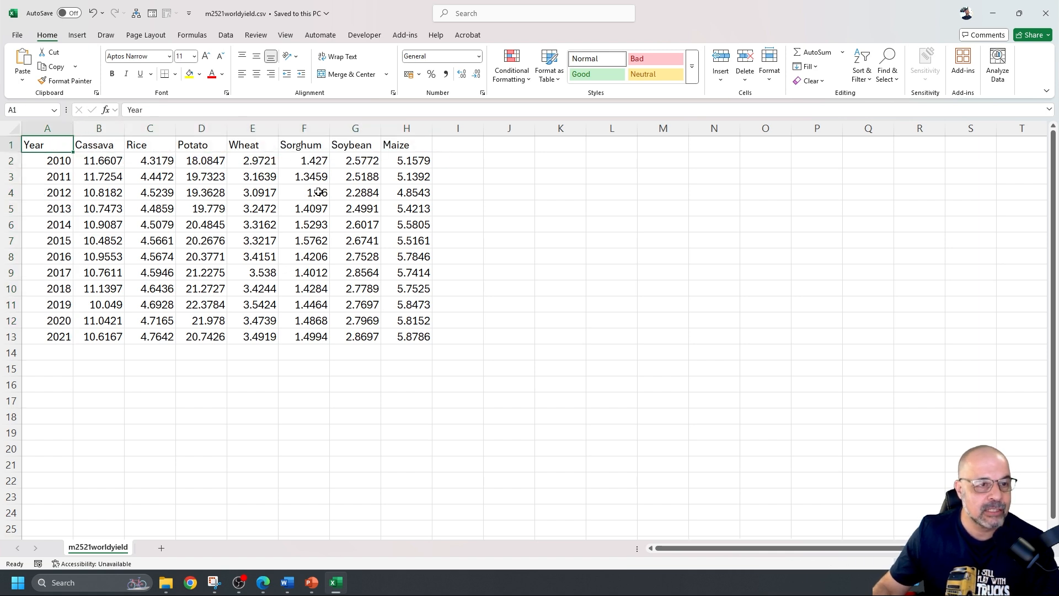
pyautogui.click(111, 143)
pyautogui.moveTo(106, 160); pyautogui.dragTo(105, 325)
pyautogui.click(108, 140)
pyautogui.click(52, 150)
pyautogui.click(53, 159)
pyautogui.moveTo(53, 159); pyautogui.dragTo(49, 332)
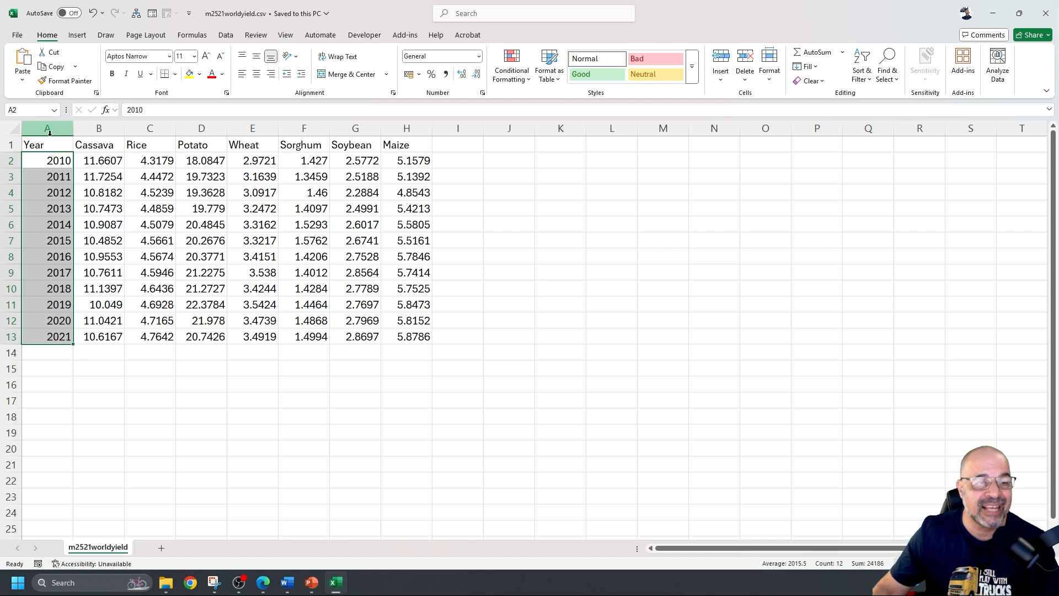
pyautogui.click(525, 322)
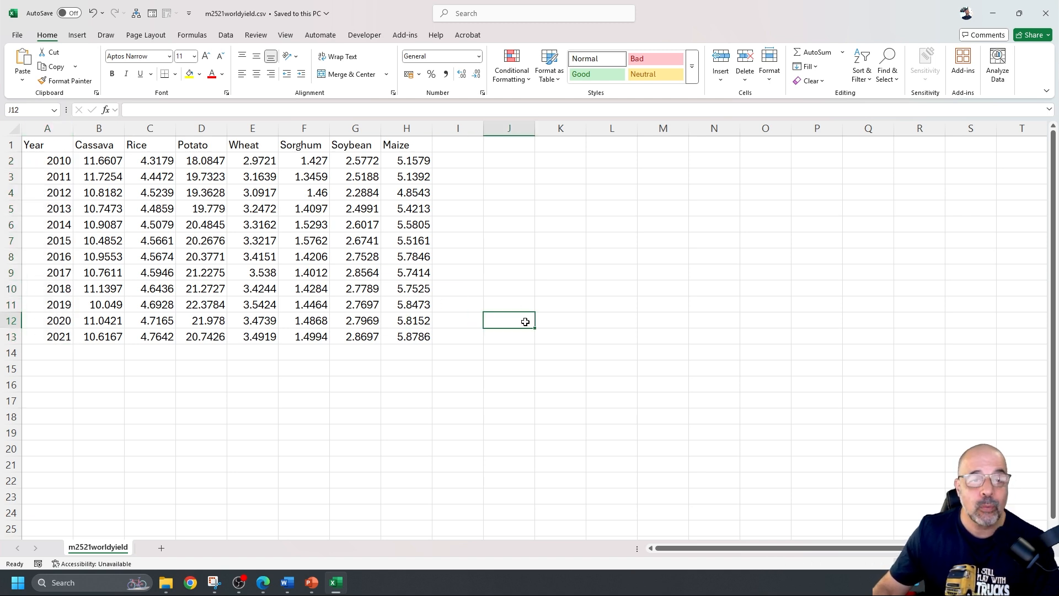
# Try clearing the Year heading from cell A1, review the 2011 and 2021 rows, and undo the clearing.
pyautogui.click(50, 145)
pyautogui.press('Delete')
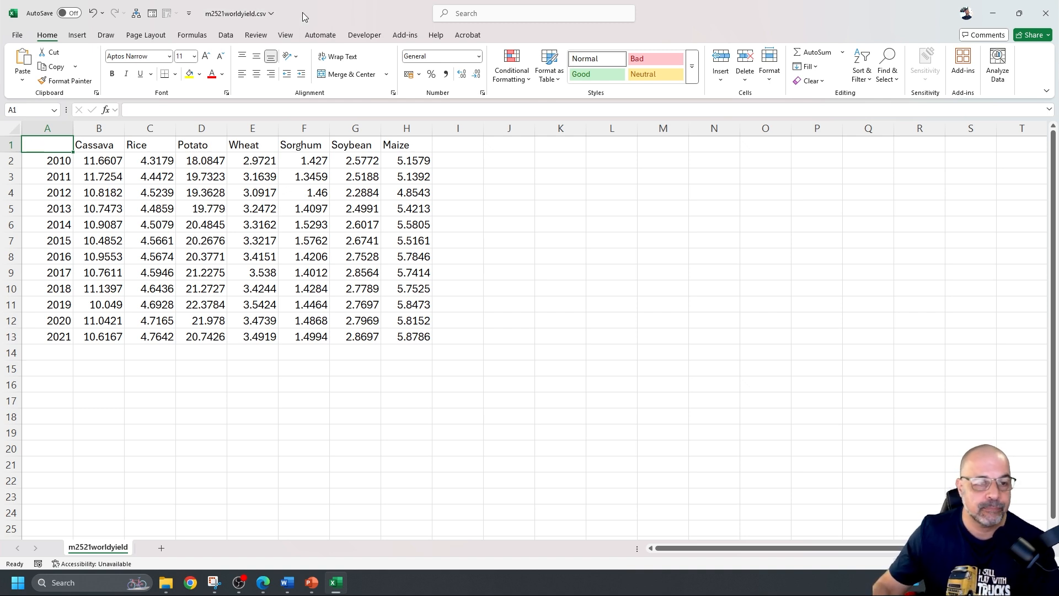
pyautogui.click(530, 241)
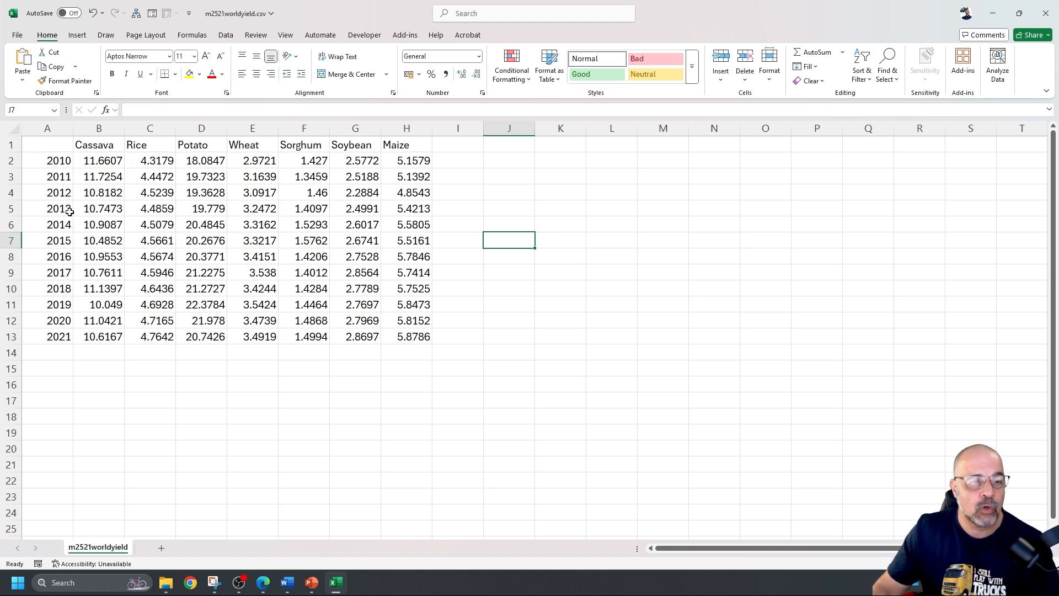
pyautogui.moveTo(47, 178); pyautogui.dragTo(412, 178)
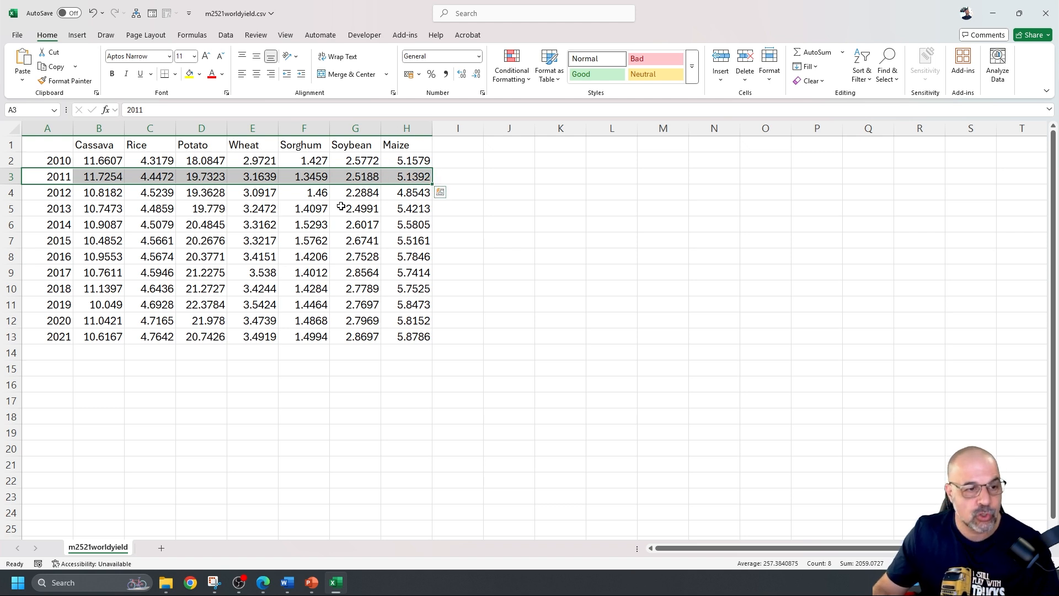
pyautogui.moveTo(57, 336); pyautogui.dragTo(404, 336)
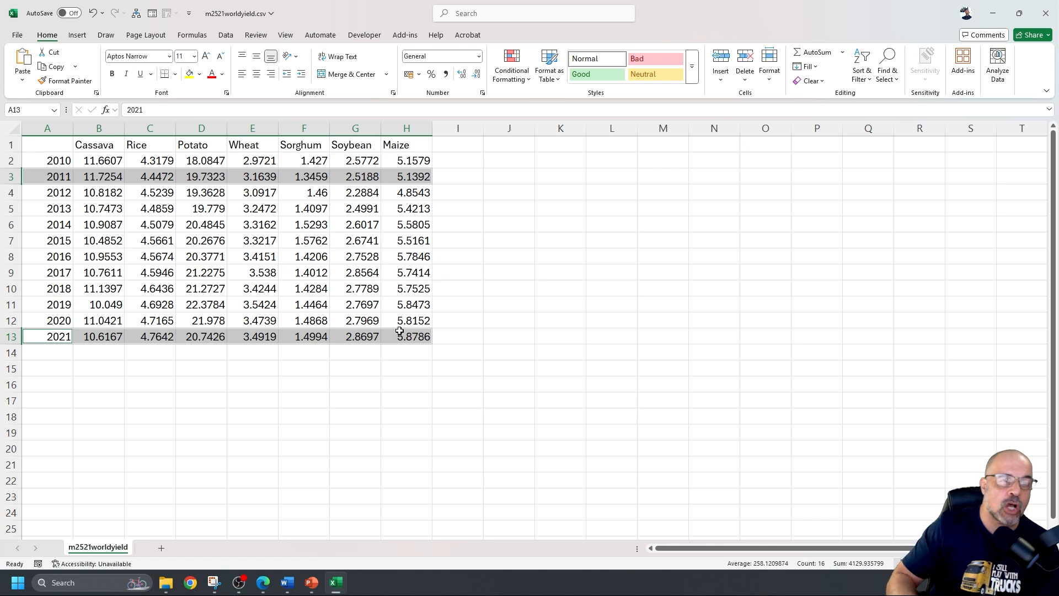
pyautogui.click(613, 290)
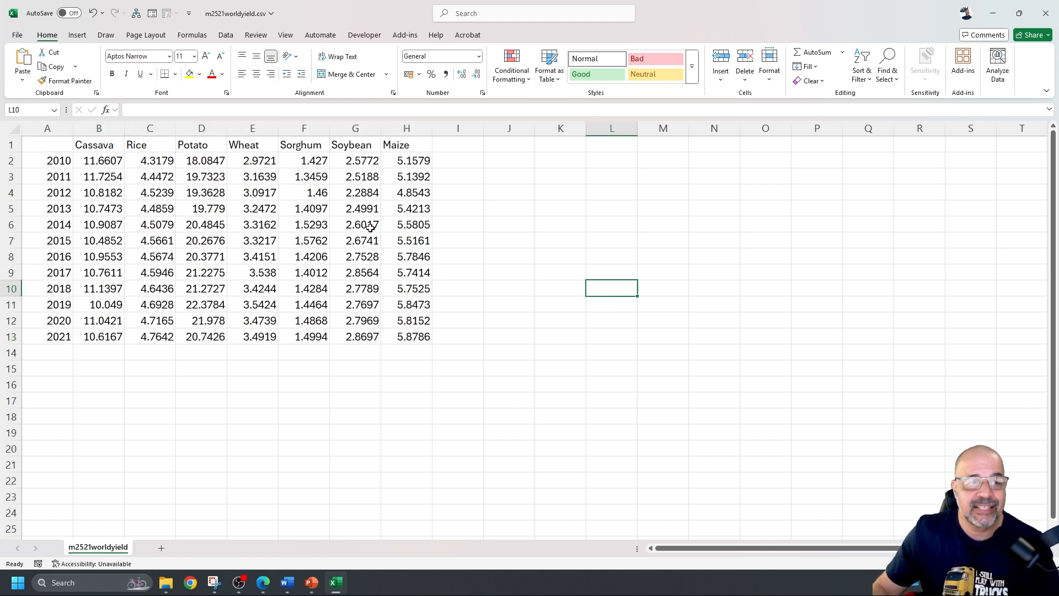
pyautogui.moveTo(56, 148); pyautogui.dragTo(225, 247)
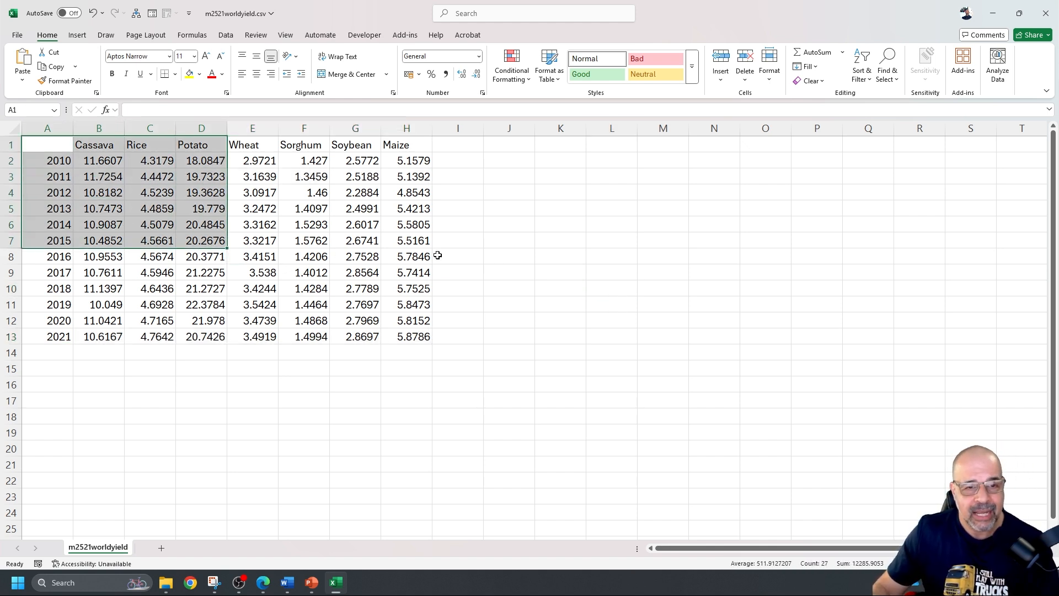
pyautogui.click(485, 257)
pyautogui.hotkey('ctrl', 'z')
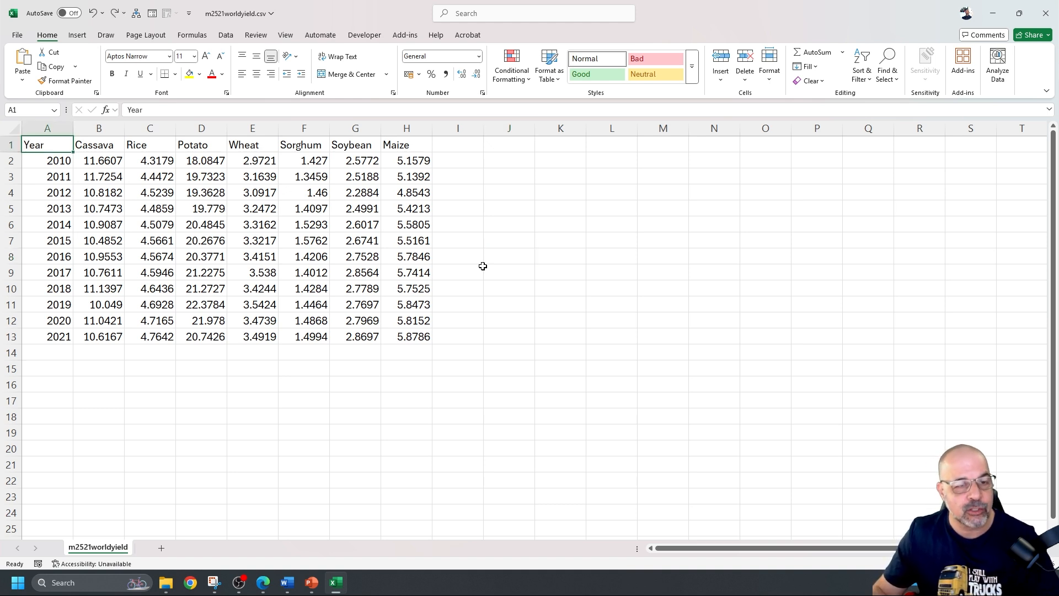
# Try a 2-D line chart of A1:H13 with the Year heading kept in A1, and delete that chart.
pyautogui.moveTo(45, 146); pyautogui.dragTo(424, 343)
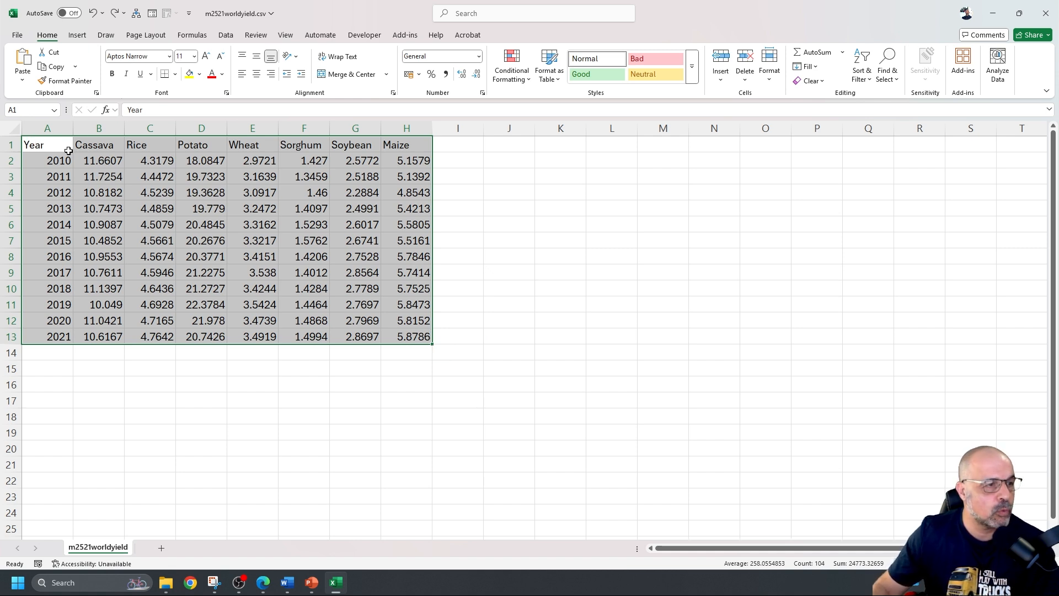
pyautogui.click(78, 34)
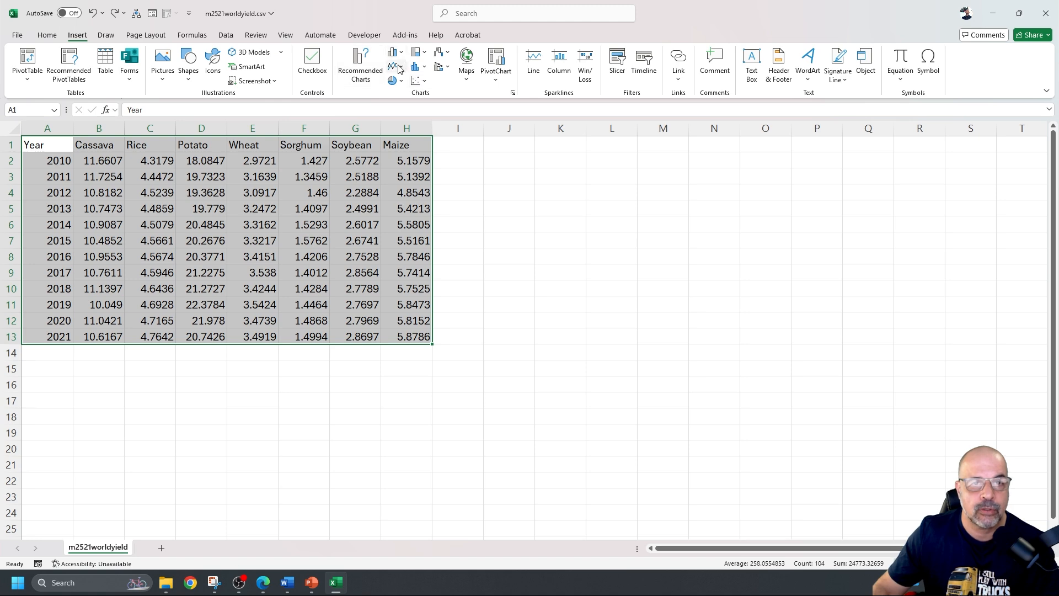
pyautogui.click(394, 68)
pyautogui.click(402, 106)
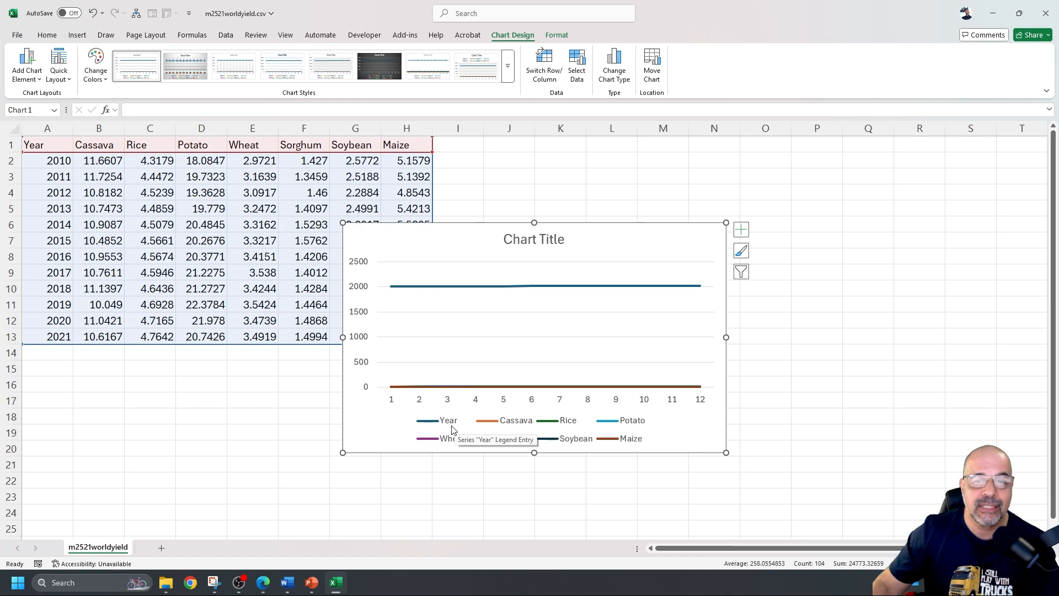
pyautogui.moveTo(665, 235); pyautogui.dragTo(662, 234)
pyautogui.press('Delete')
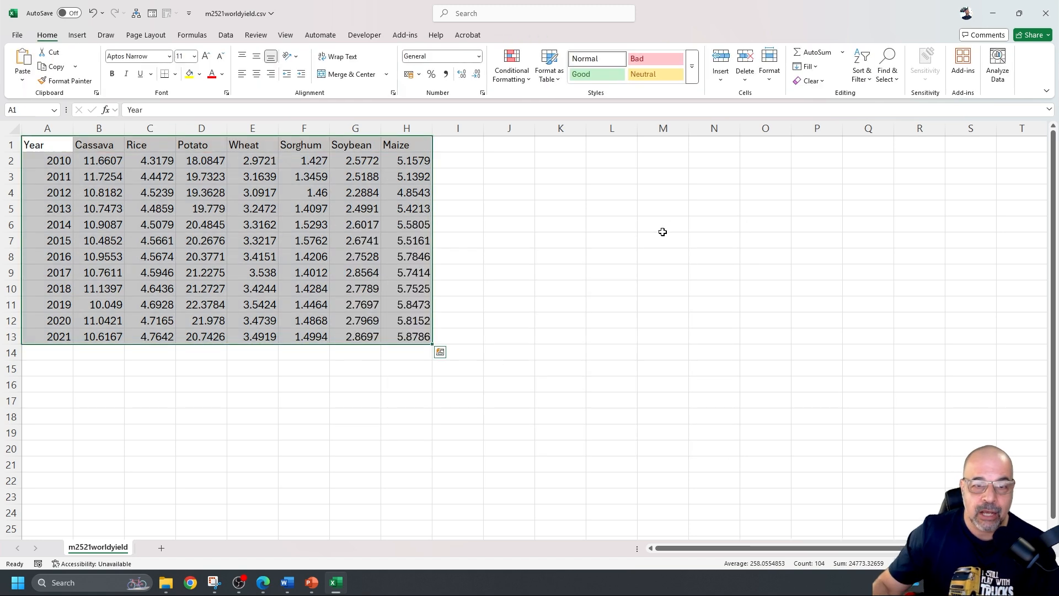
# Clear the Year heading from cell A1 and check the year values beneath it.
pyautogui.click(48, 146)
pyautogui.press('Delete')
pyautogui.click(50, 160)
pyautogui.moveTo(49, 161); pyautogui.dragTo(53, 338)
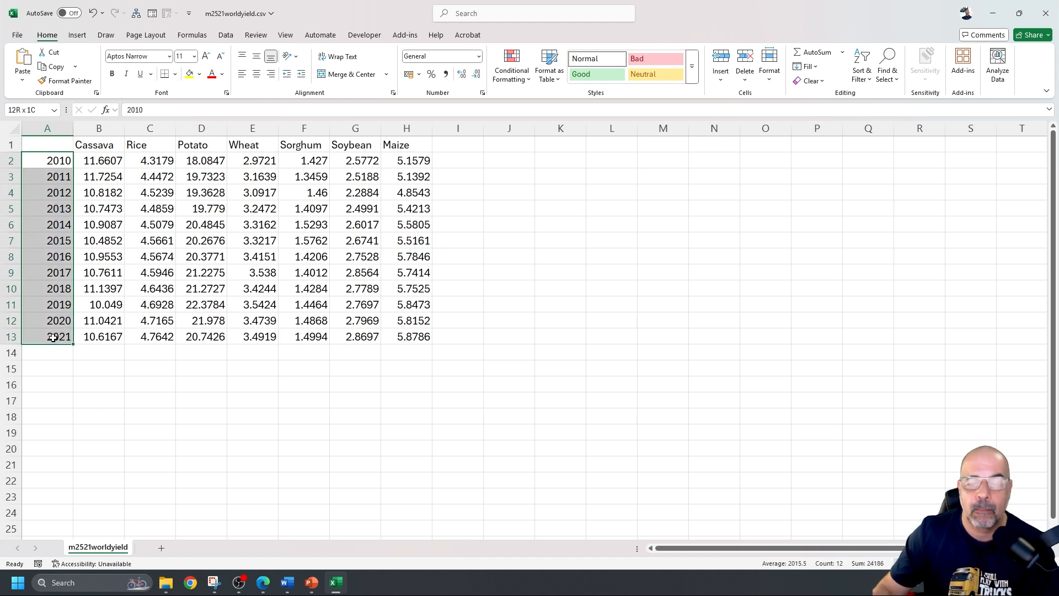
# Insert a basic 2-D line chart from the data range A1:H13.
pyautogui.moveTo(45, 147); pyautogui.dragTo(416, 337)
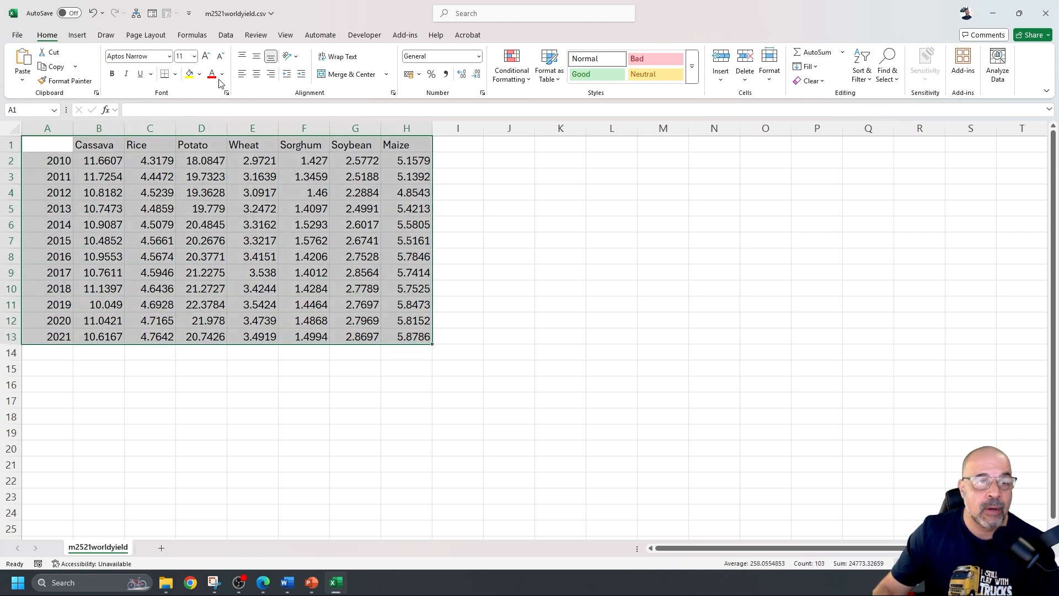
pyautogui.click(77, 35)
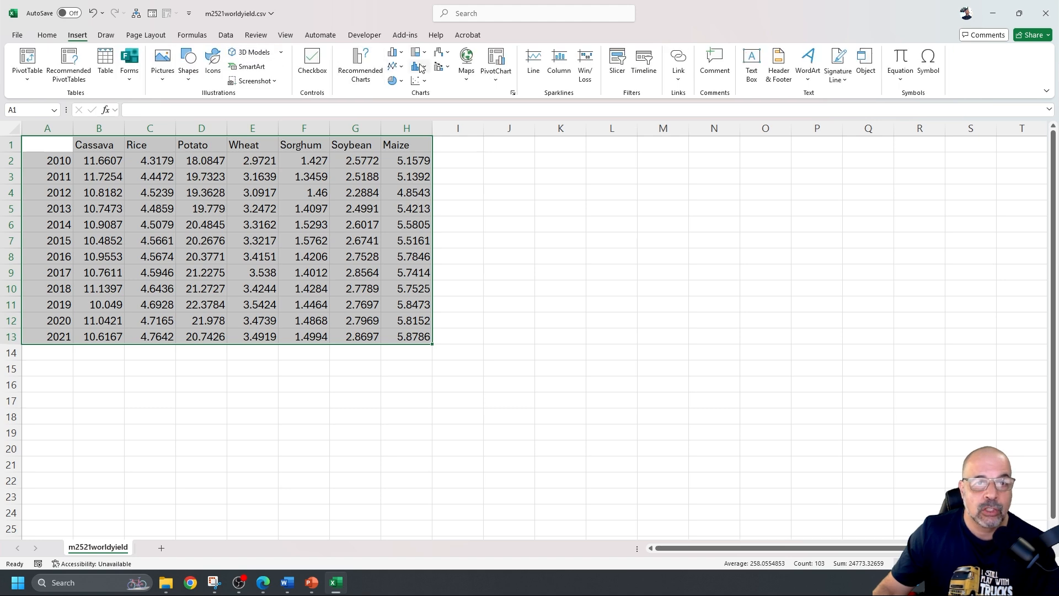
pyautogui.click(392, 69)
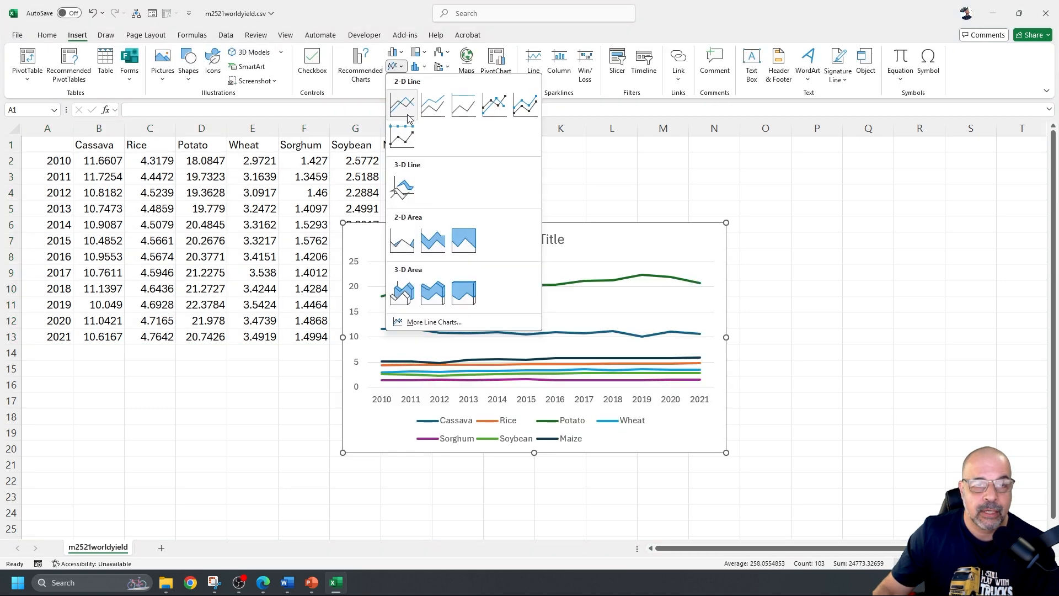
pyautogui.click(404, 109)
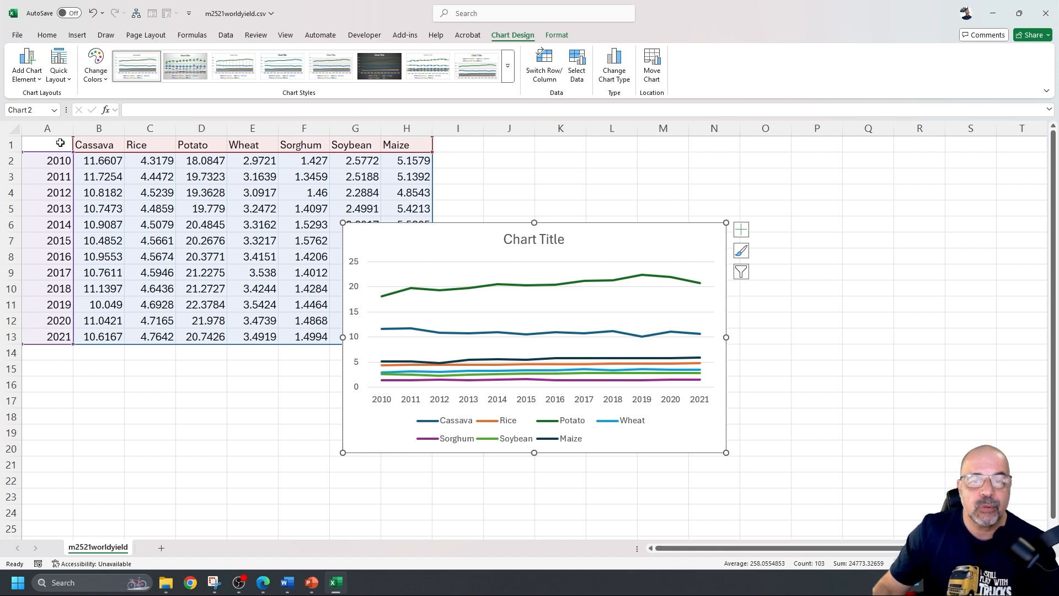
# Exclude the Cassava, Potato, Sorghum and Soybean series from the chart's data source, keeping Rice, Wheat and Maize.
pyautogui.rightClick(640, 236)
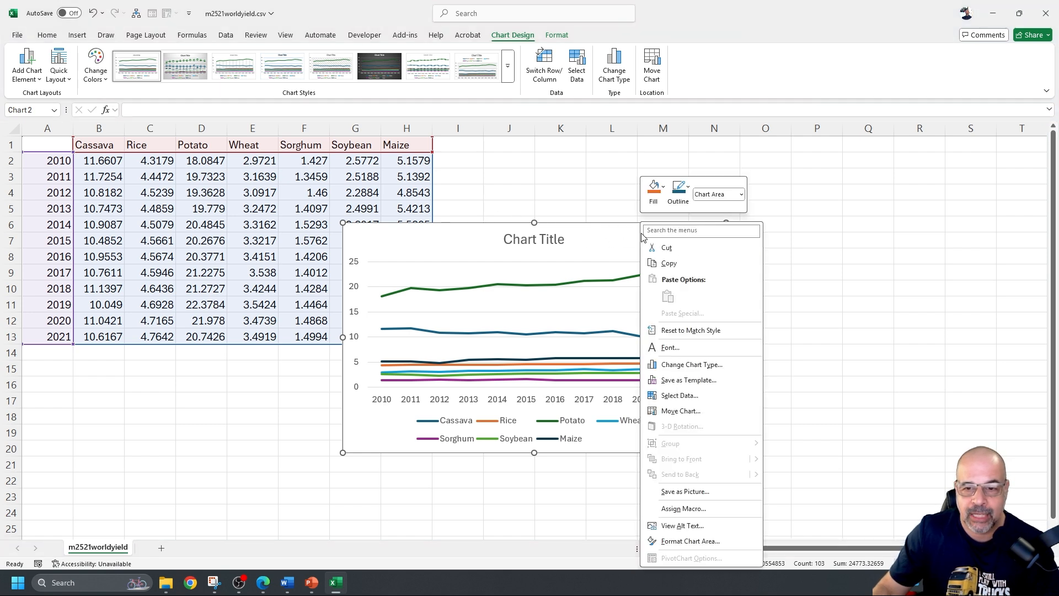
pyautogui.click(692, 397)
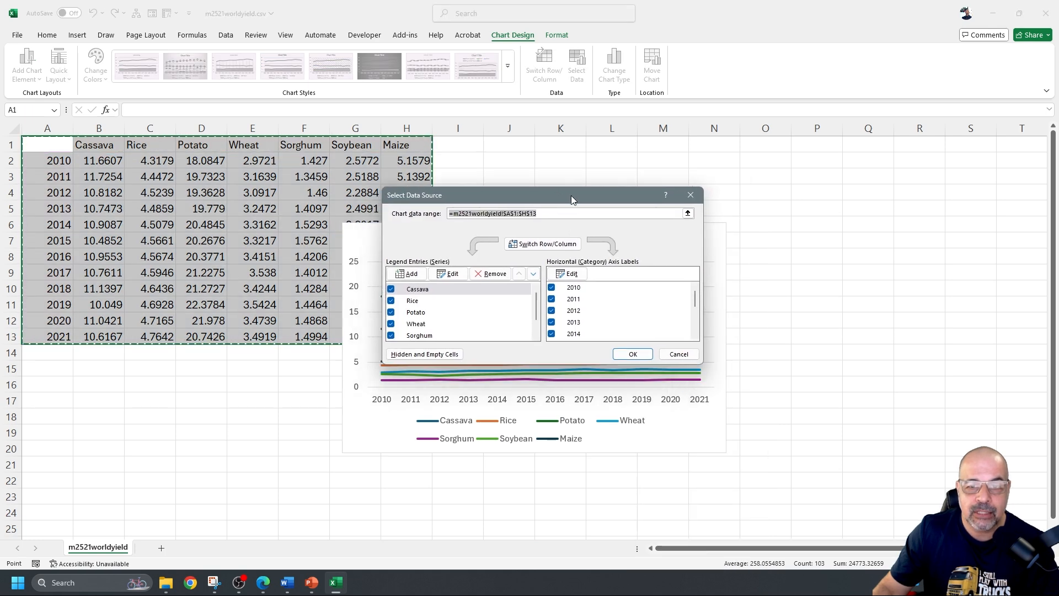
pyautogui.moveTo(567, 197); pyautogui.dragTo(633, 94)
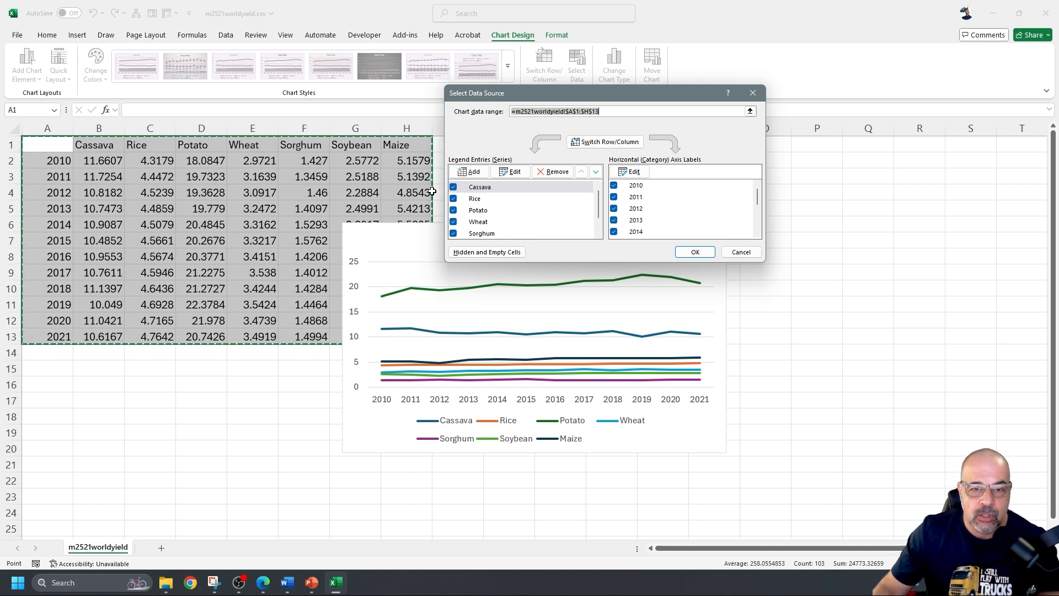
pyautogui.click(454, 188)
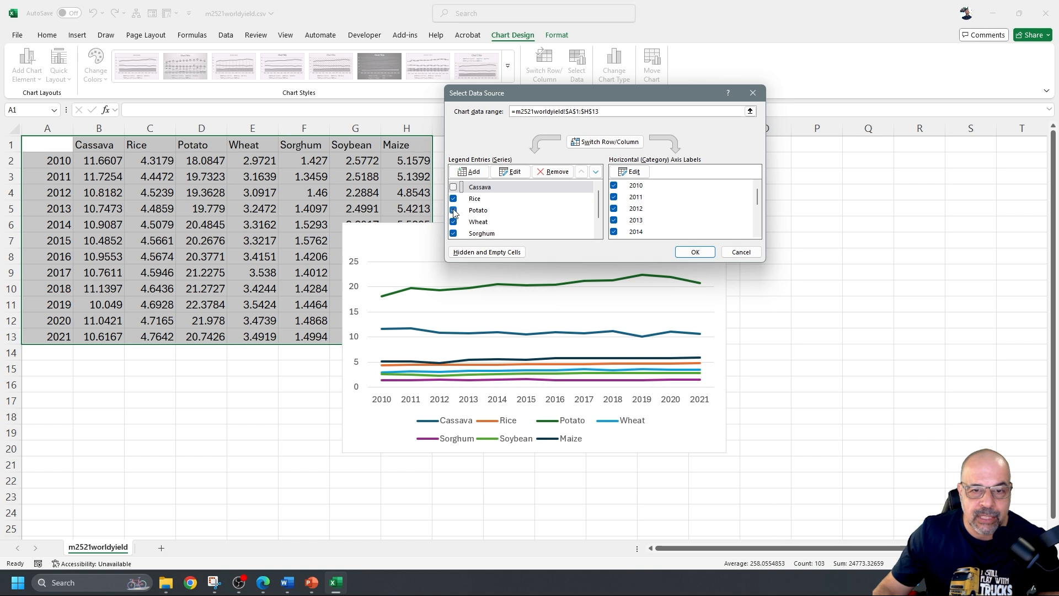
pyautogui.click(454, 210)
pyautogui.click(453, 234)
pyautogui.scroll(-1, 458, 230)
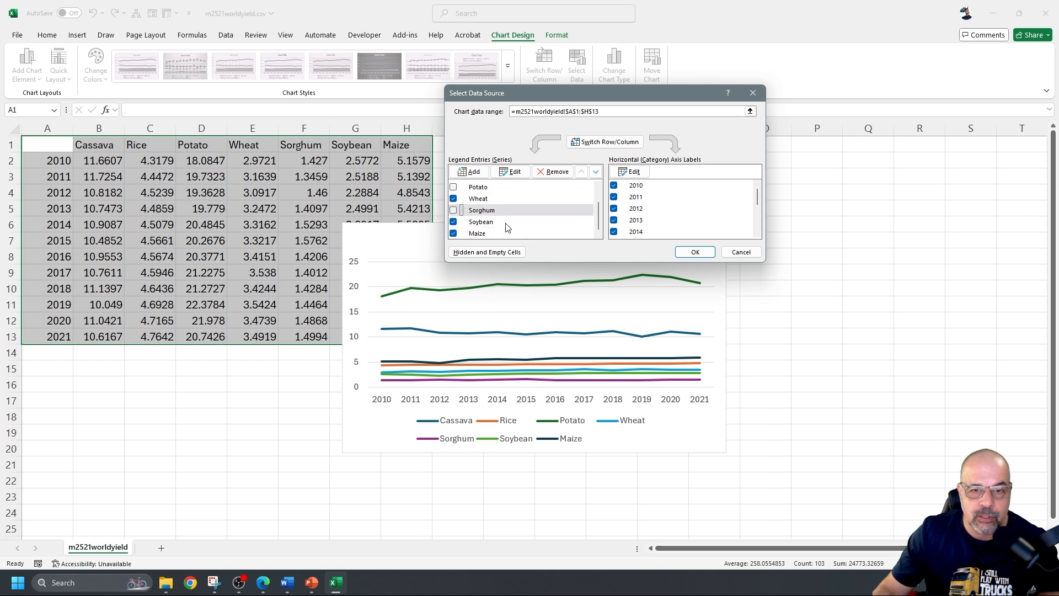
pyautogui.scroll(2, 463, 226)
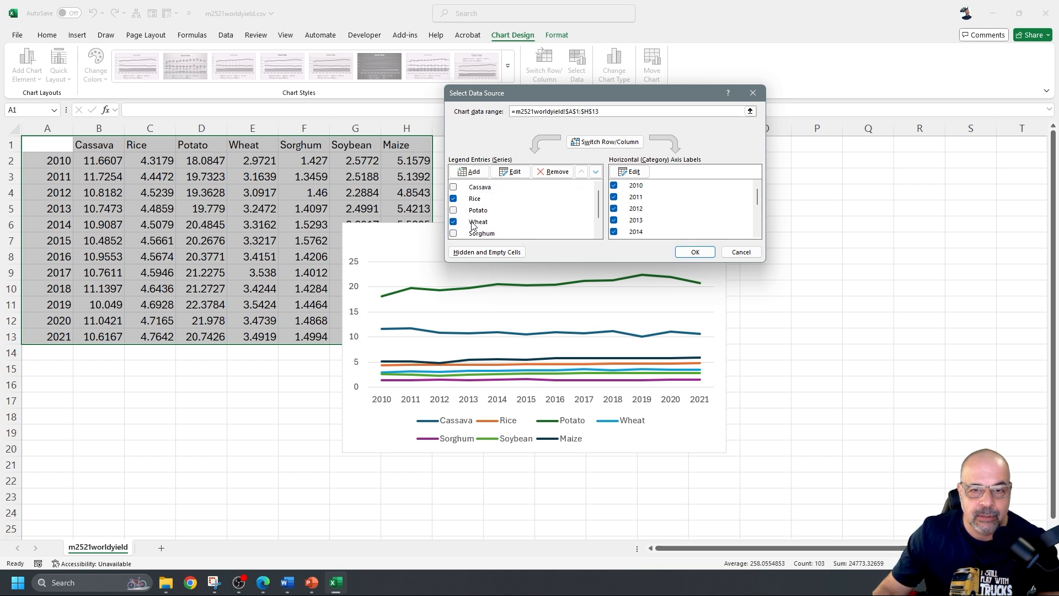
pyautogui.scroll(-1, 472, 225)
pyautogui.scroll(1, 473, 225)
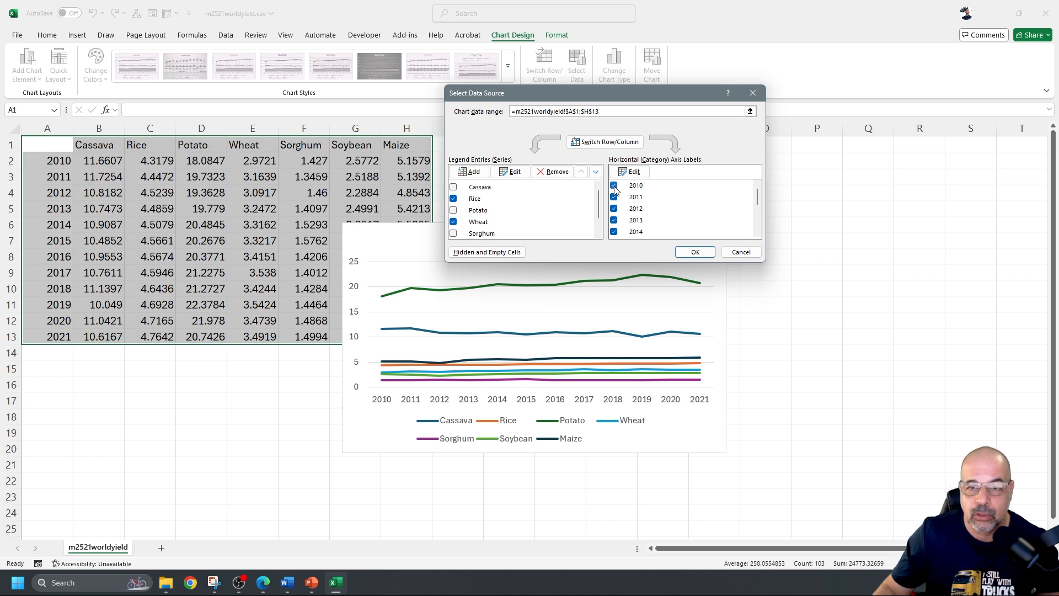
# Exclude the year 2010 from the chart's category labels, apply the data selection, and move the chart clear of the data table.
pyautogui.scroll(-3, 618, 198)
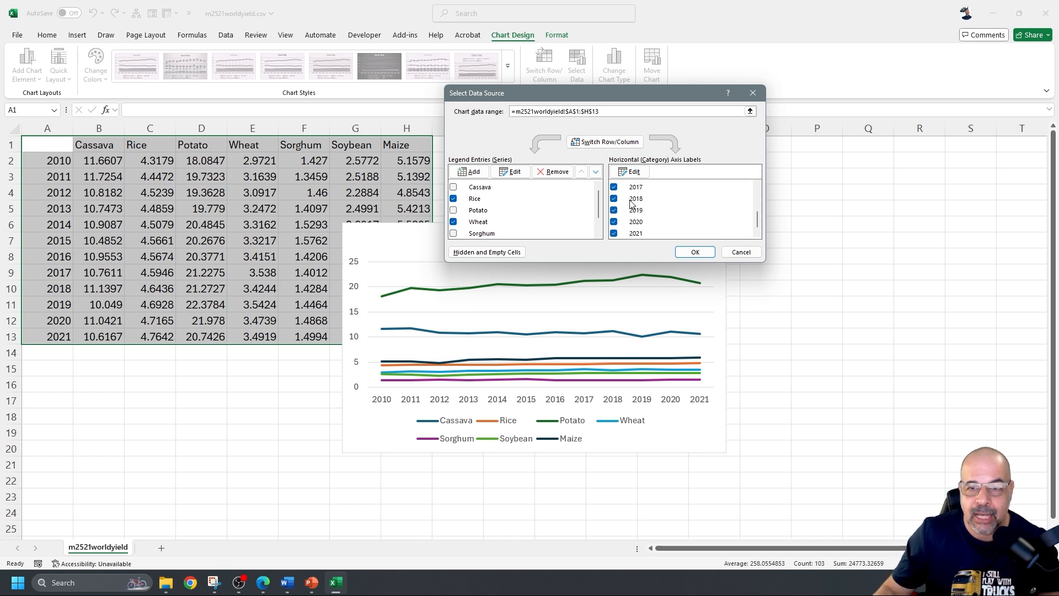
pyautogui.scroll(3, 628, 229)
pyautogui.click(613, 183)
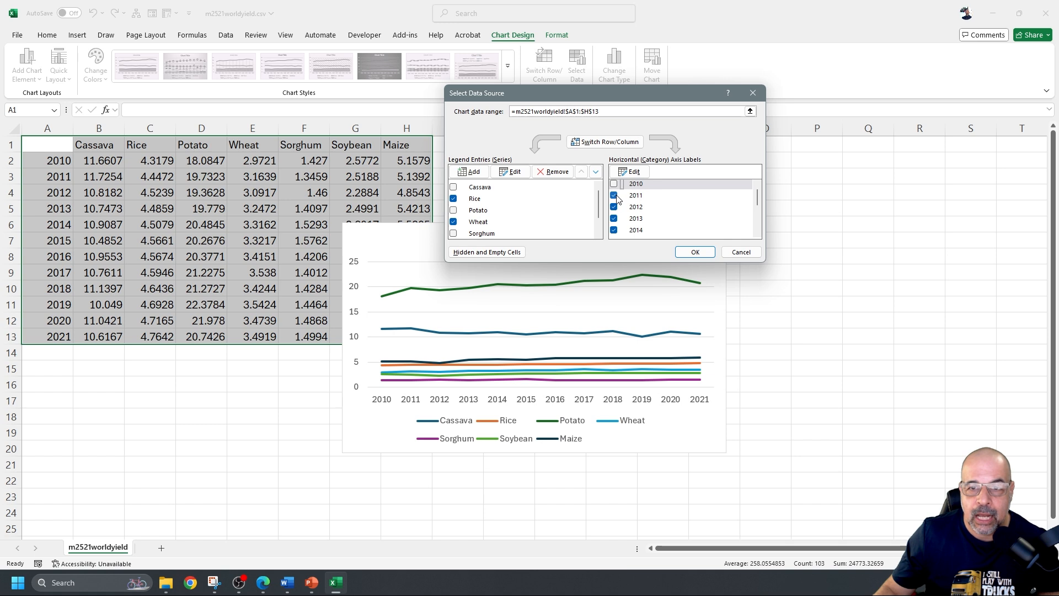
pyautogui.scroll(-2, 662, 232)
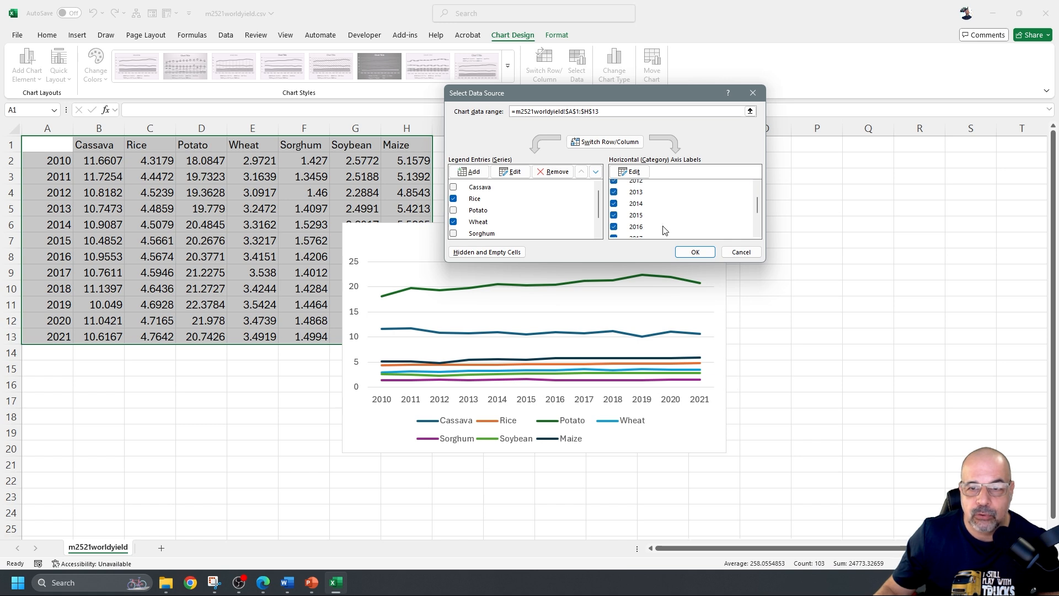
pyautogui.scroll(-1, 659, 235)
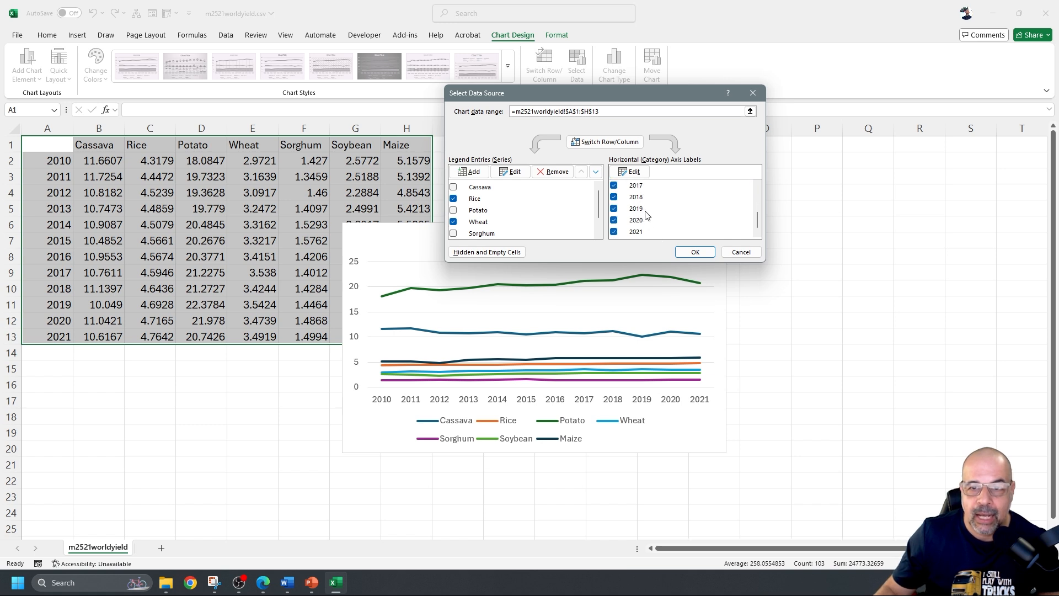
pyautogui.scroll(2, 653, 236)
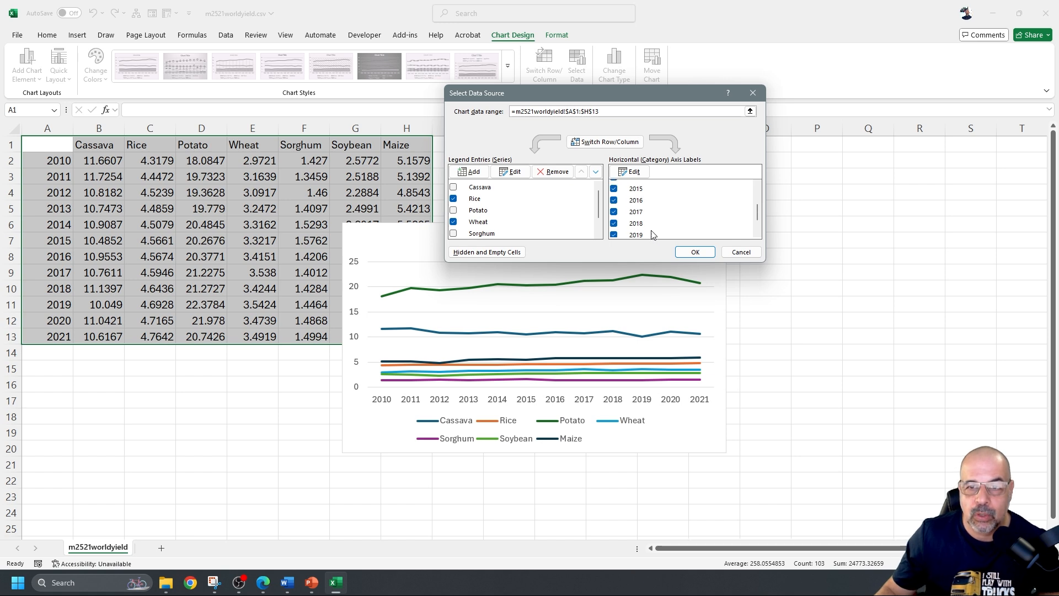
pyautogui.scroll(-2, 653, 236)
pyautogui.scroll(4, 651, 235)
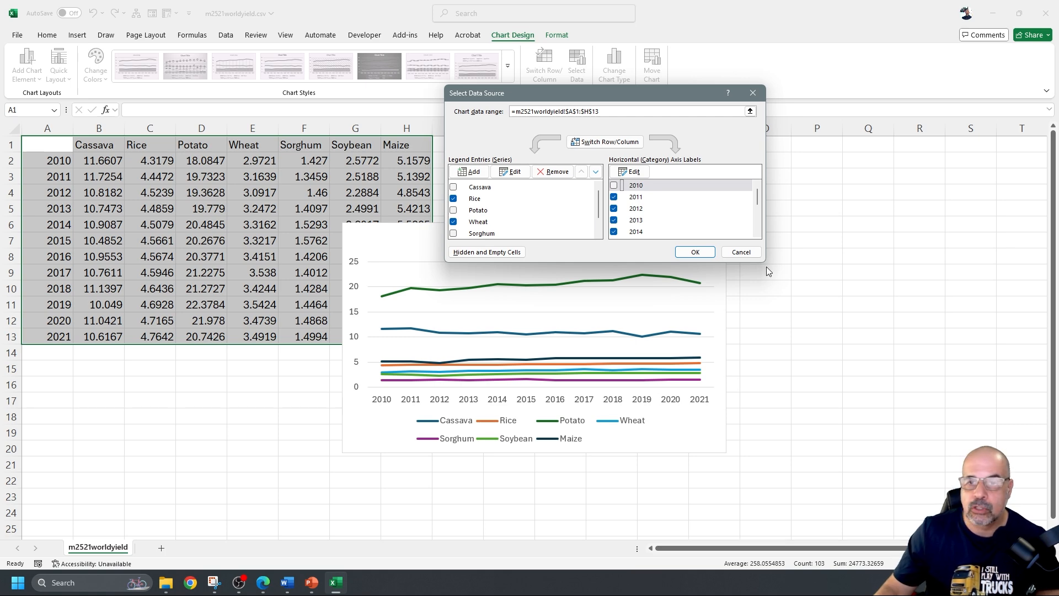
pyautogui.click(695, 252)
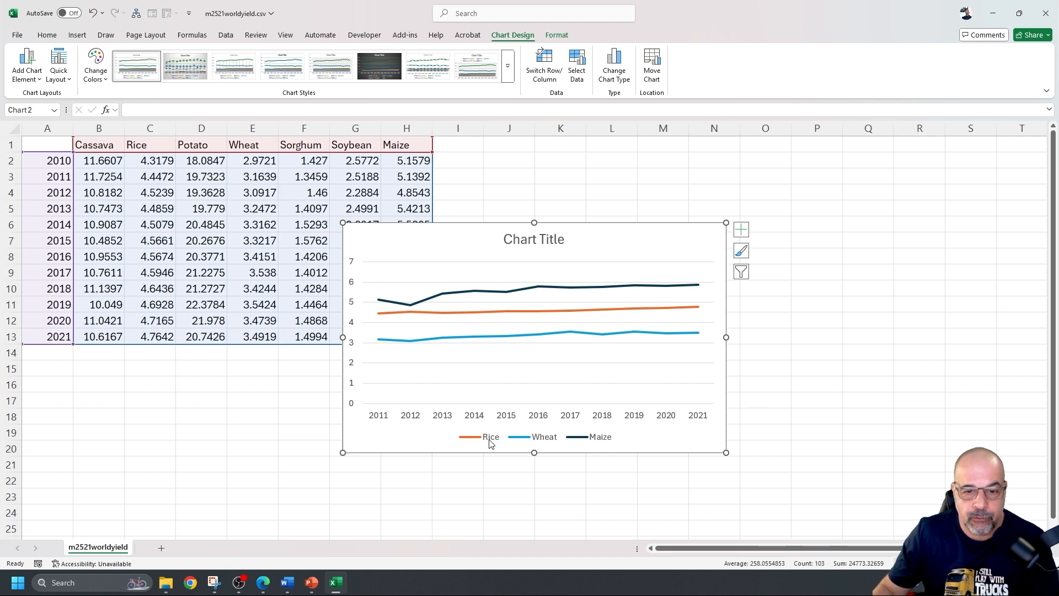
pyautogui.moveTo(626, 242); pyautogui.dragTo(746, 189)
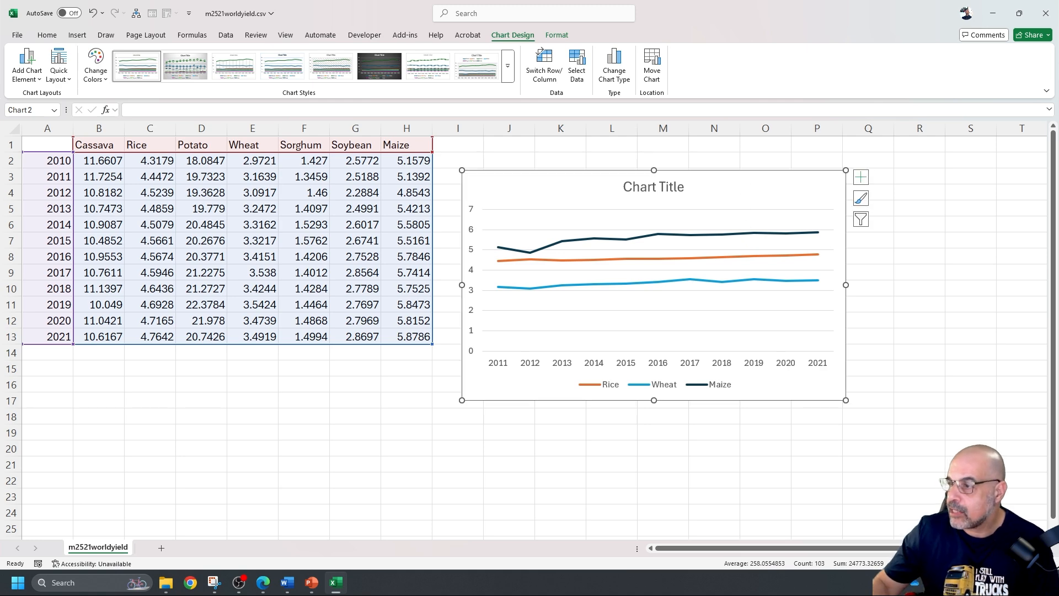
# Switch to the exam paper PDF in Edge and highlight "2011 to 2021" in question 24.
pyautogui.hotkey('alt', 'Tab')
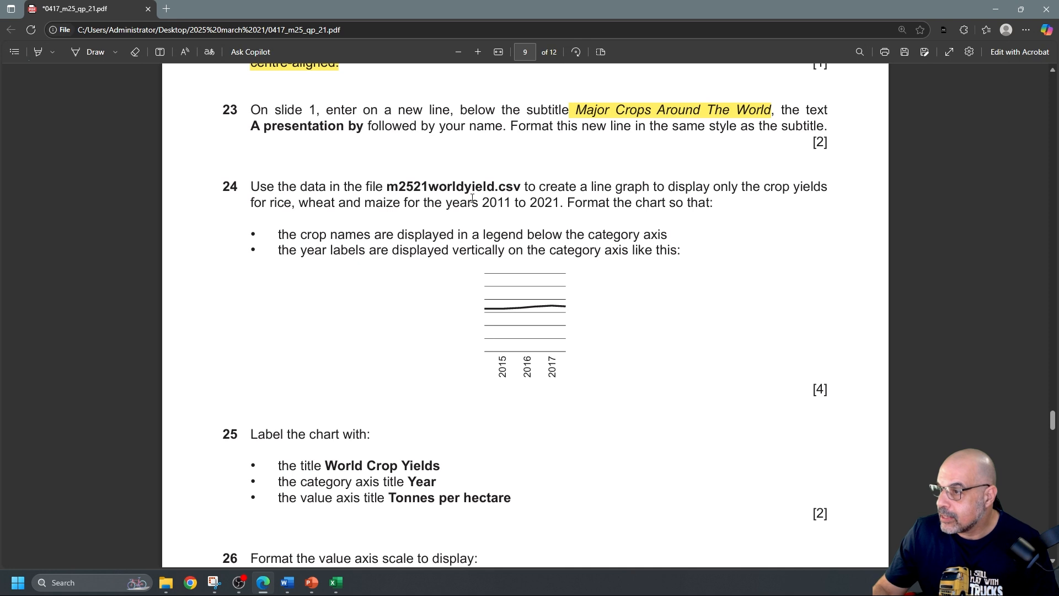
pyautogui.click(41, 53)
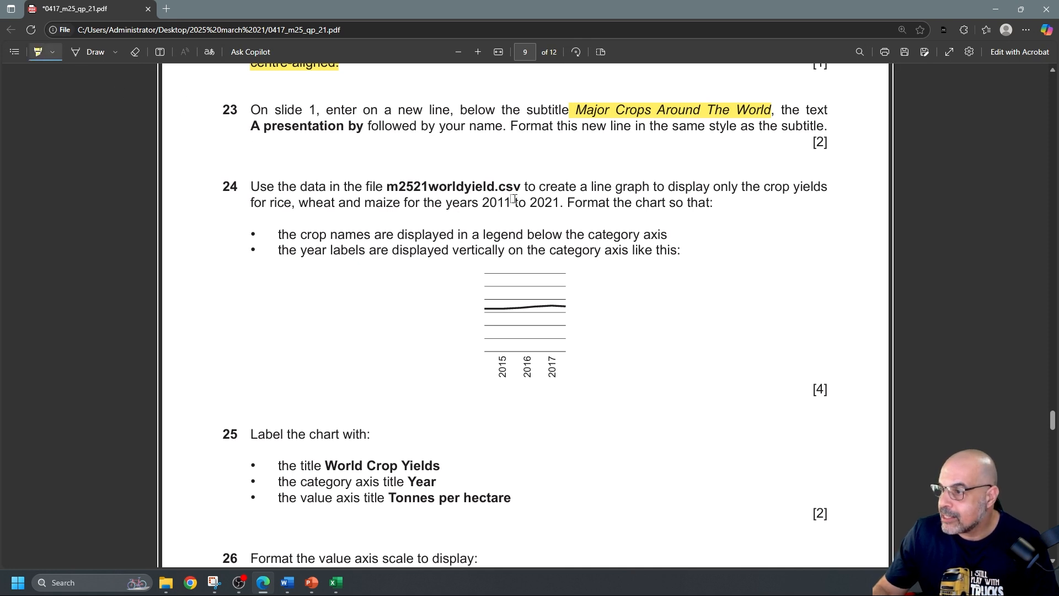
pyautogui.moveTo(483, 203); pyautogui.dragTo(560, 203)
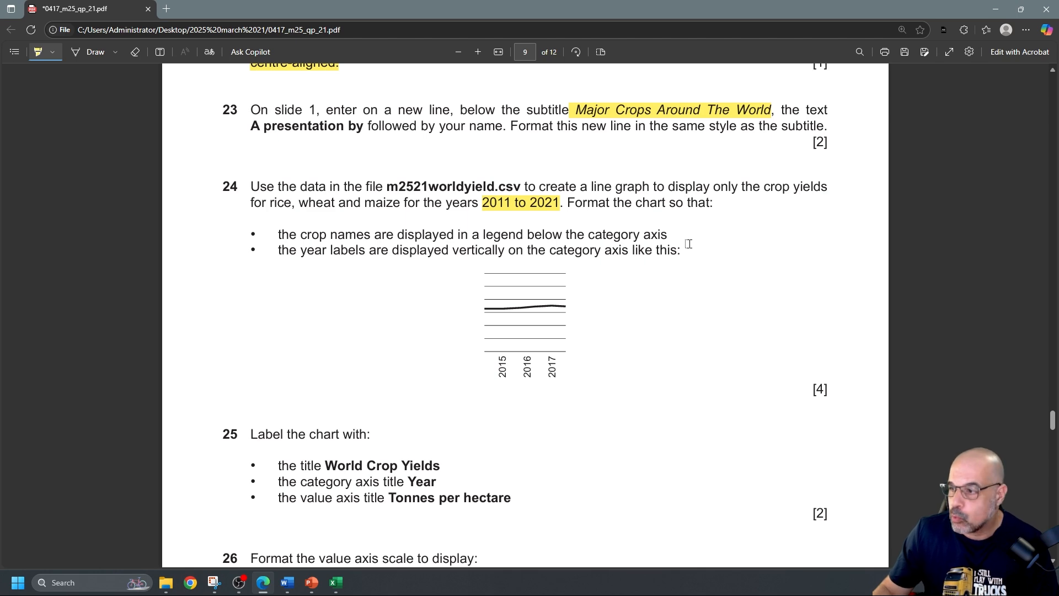
# Switch to Excel, select the chart legend, and compare its placement with the requirement in question 24 of the exam paper.
pyautogui.hotkey('alt', 'Tab')
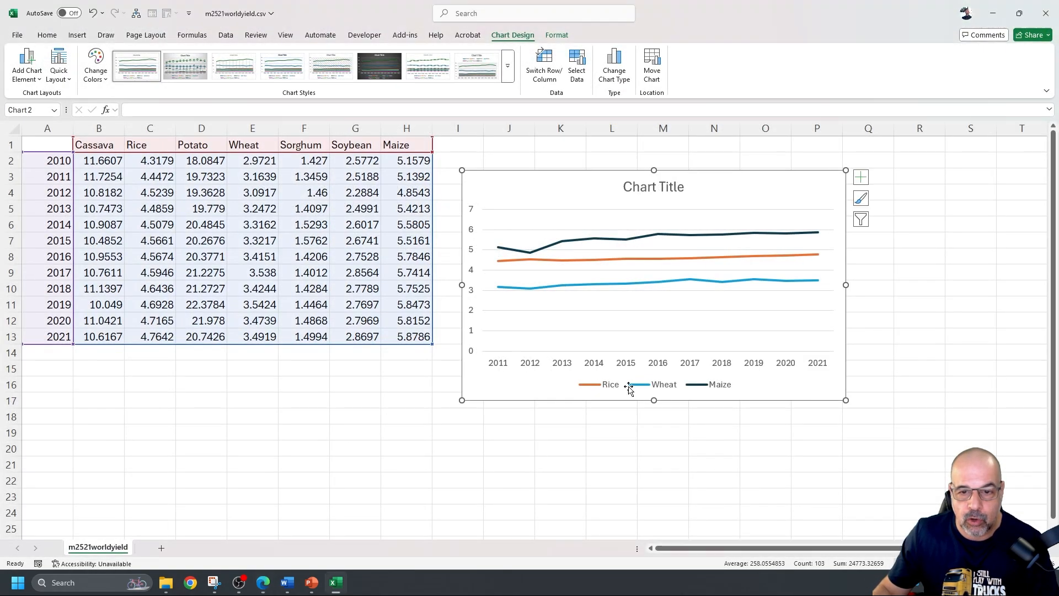
pyautogui.click(623, 387)
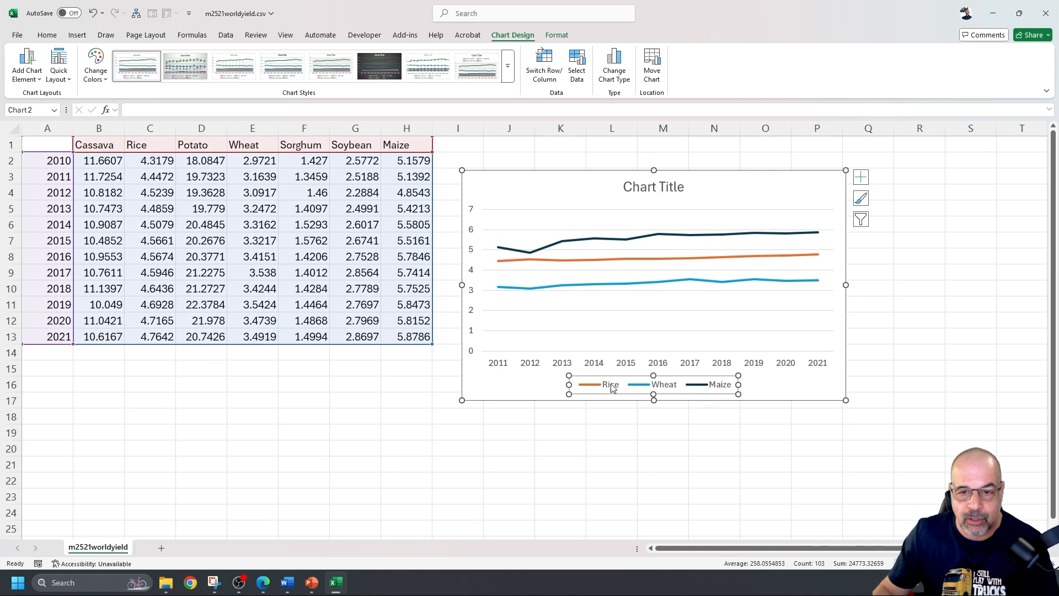
pyautogui.hotkey('alt', 'Tab')
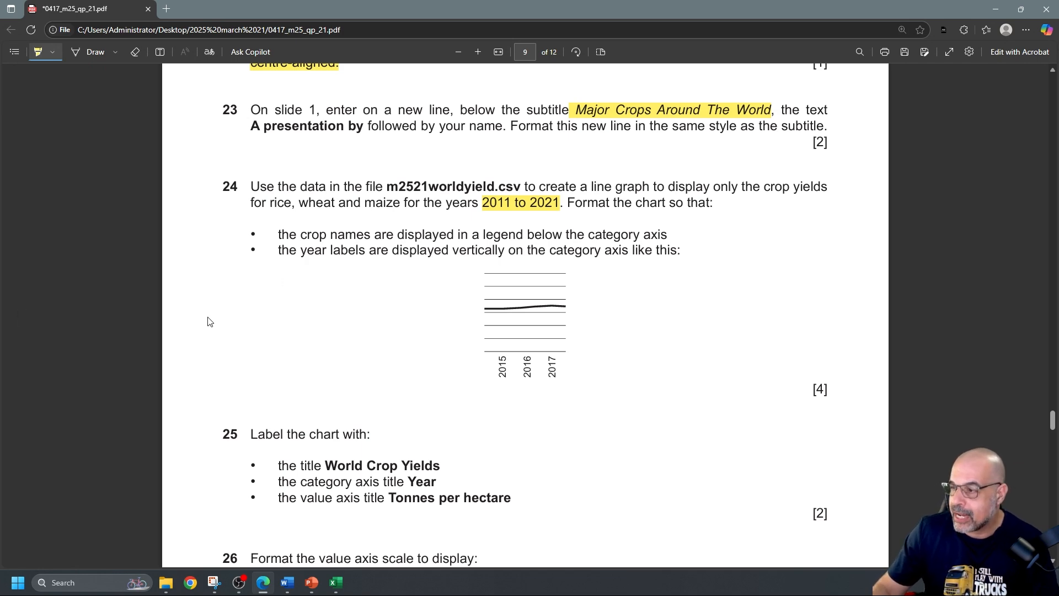
# Return to the chart in Excel and set the category axis labels' text direction to Rotate all text 270°.
pyautogui.hotkey('alt', 'Tab')
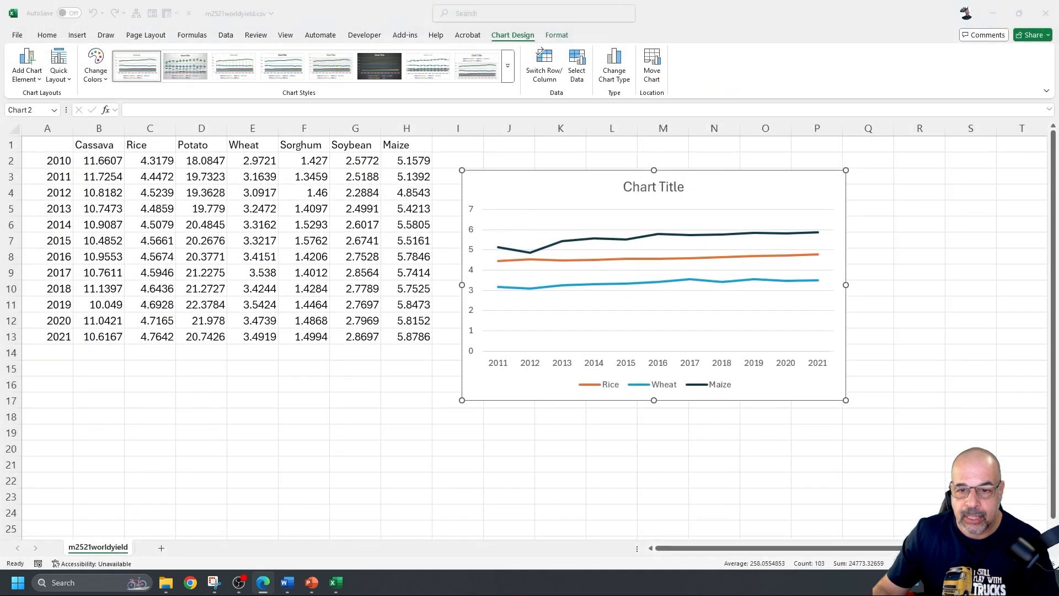
pyautogui.click(686, 367)
pyautogui.click(688, 368)
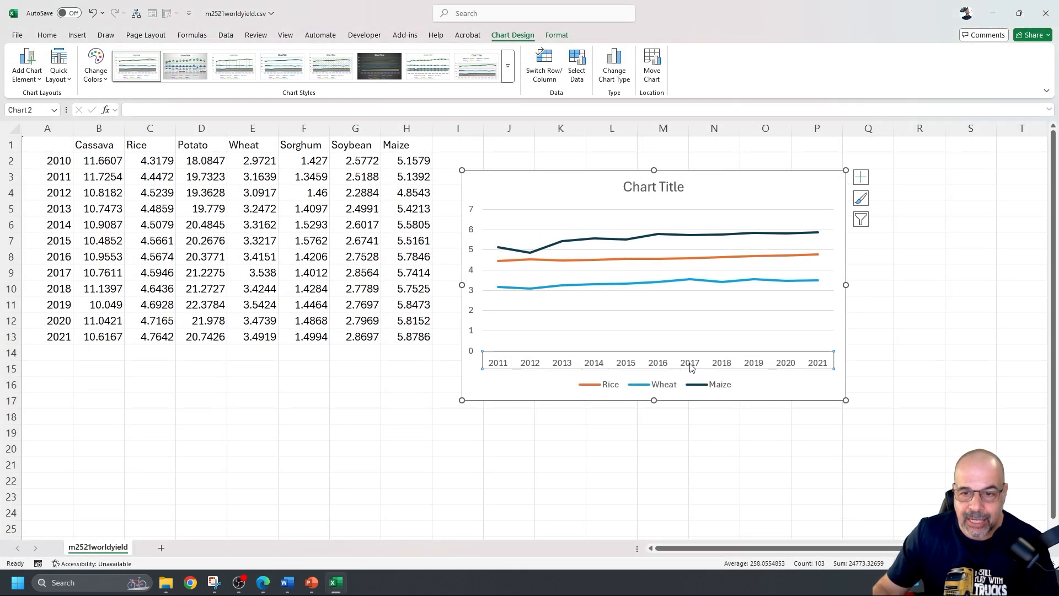
pyautogui.doubleClick(731, 368)
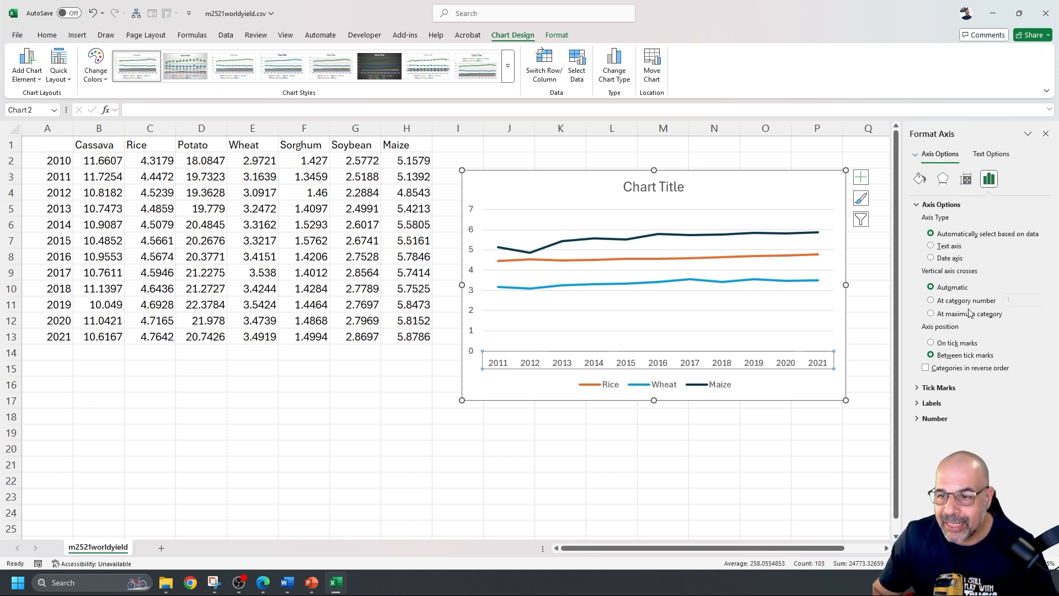
pyautogui.click(966, 180)
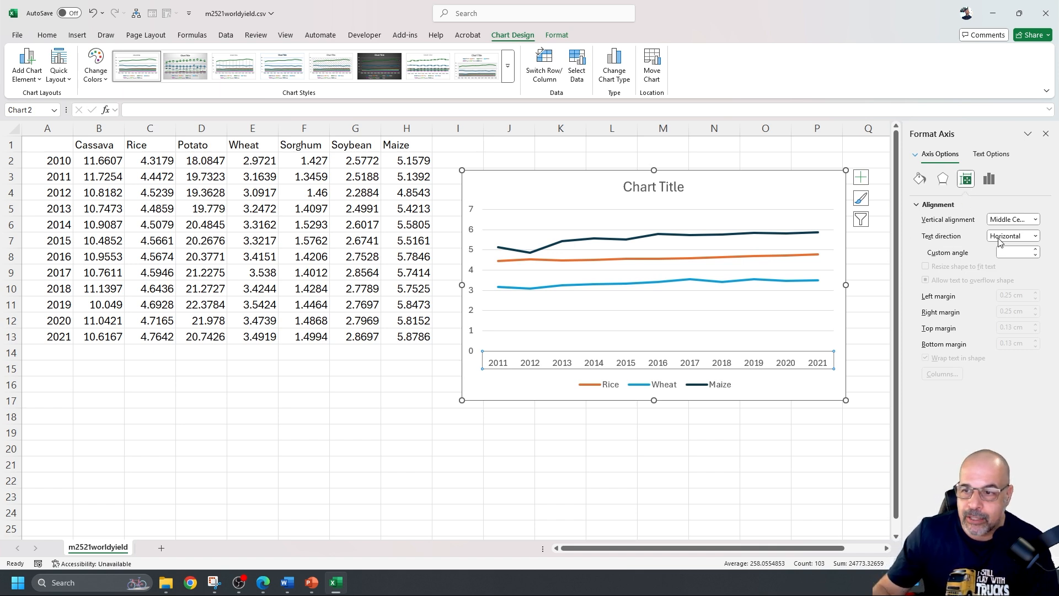
pyautogui.click(1036, 236)
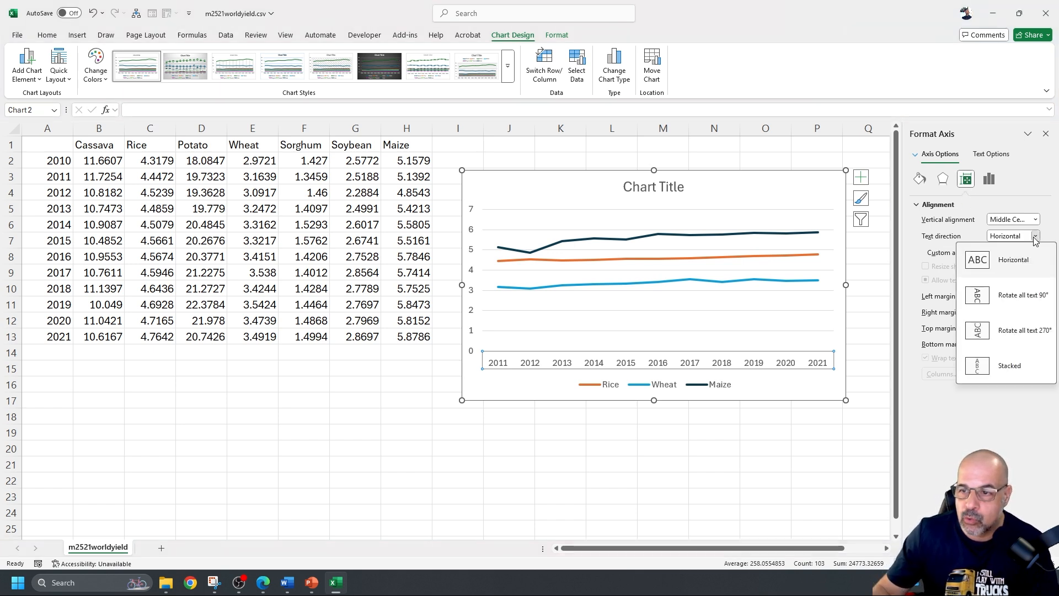
pyautogui.click(994, 330)
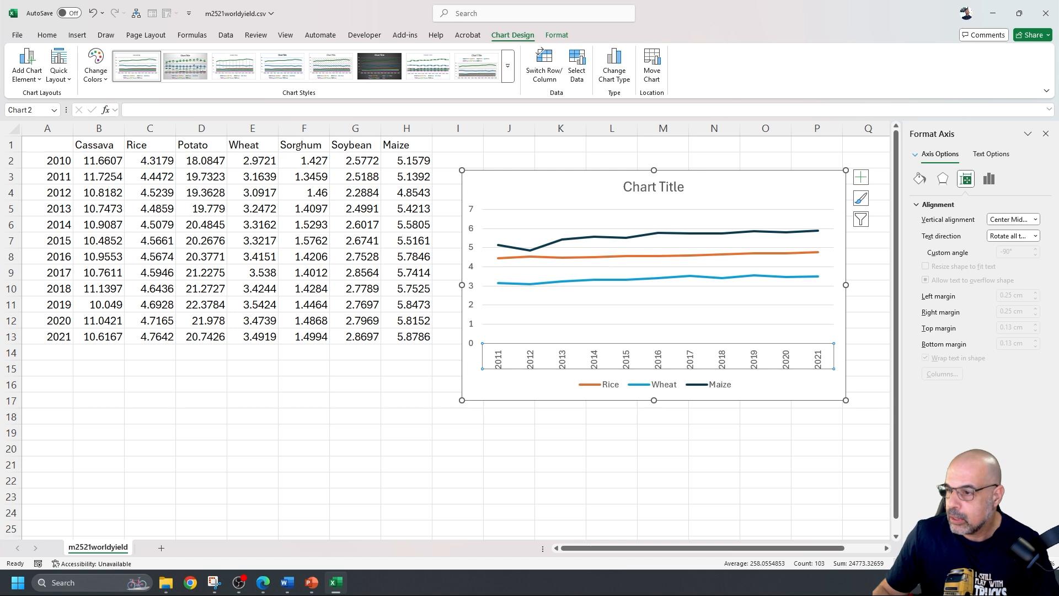
# Switch to the exam paper in Edge and highlight question 24's legend and vertical year label requirements and the sample label 2015.
pyautogui.hotkey('alt', 'Tab')
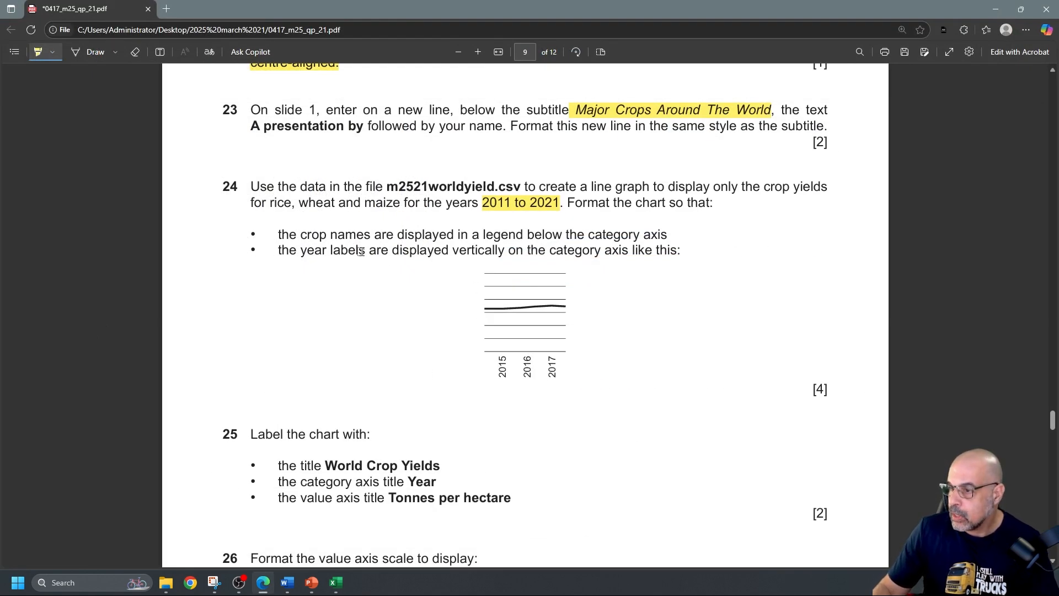
pyautogui.moveTo(301, 235)
pyautogui.mouseDown()
pyautogui.moveTo(612, 248)
pyautogui.moveTo(658, 235)
pyautogui.mouseUp()
pyautogui.moveTo(355, 247); pyautogui.dragTo(677, 255)
pyautogui.scroll(-2, 702, 269)
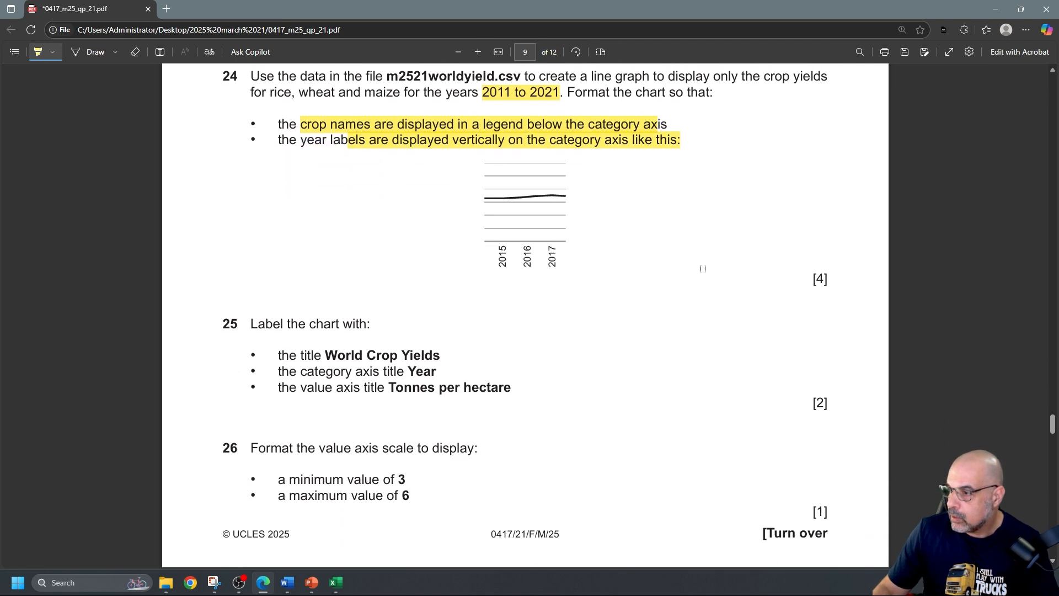
pyautogui.moveTo(489, 250)
pyautogui.mouseDown()
pyautogui.moveTo(556, 257)
pyautogui.moveTo(463, 249)
pyautogui.moveTo(474, 245)
pyautogui.mouseUp()
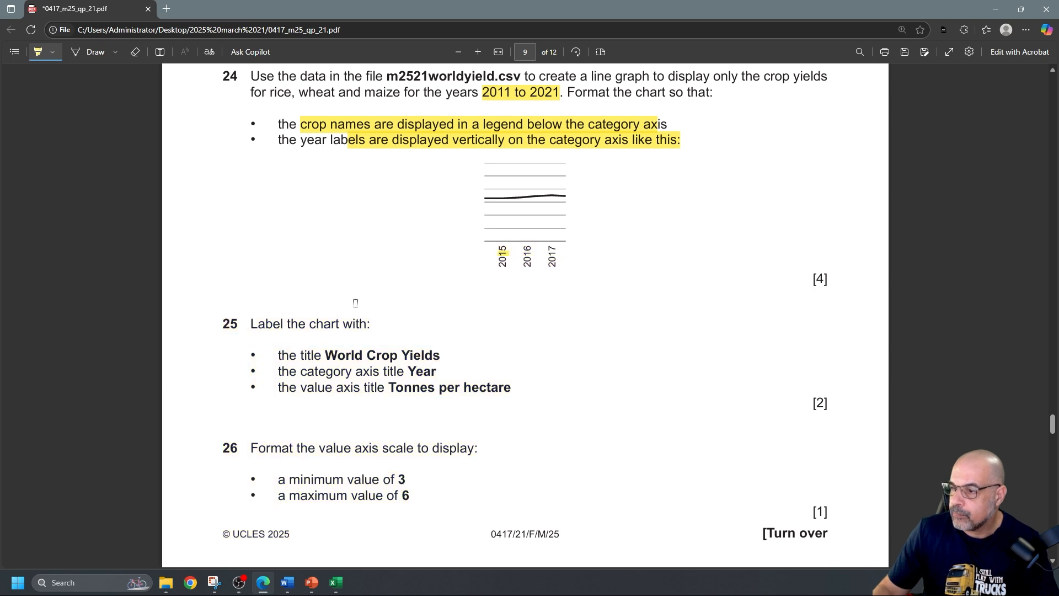
# Copy "World Crop Yields" from question 25 of the exam paper and replace the chart's placeholder title in Excel with it.
pyautogui.scroll(-1, 356, 303)
pyautogui.click(34, 51)
pyautogui.moveTo(327, 298); pyautogui.dragTo(438, 299)
pyautogui.hotkey('ctrl', 'c')
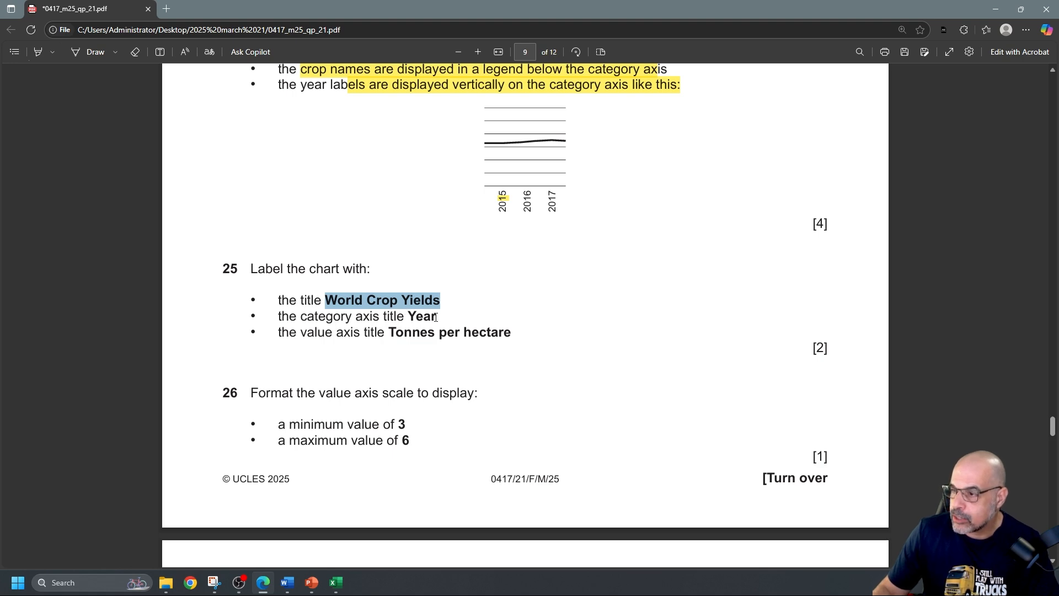
pyautogui.click(55, 339)
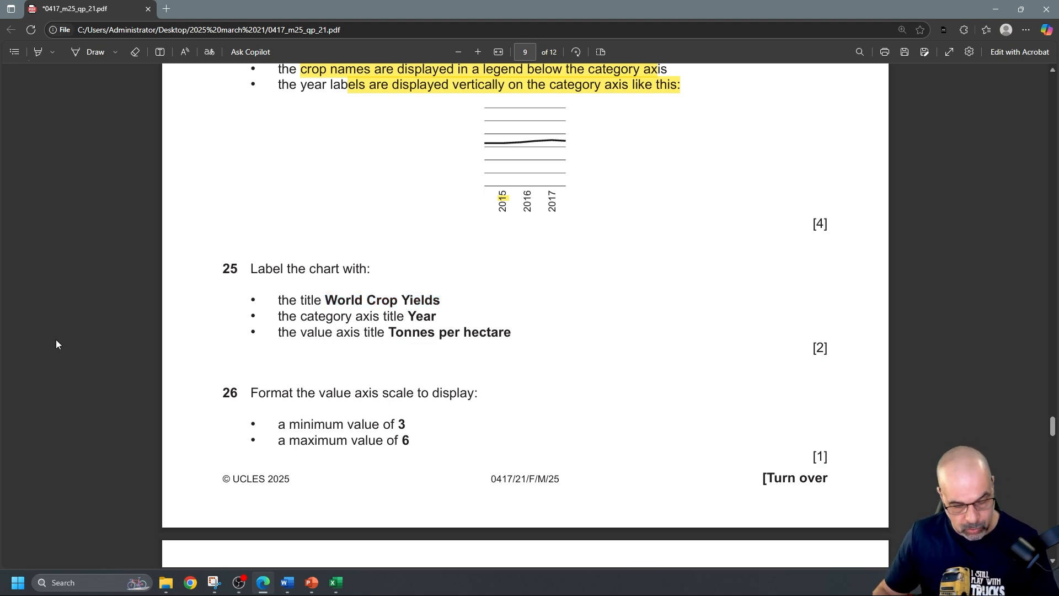
pyautogui.hotkey('alt', 'Tab')
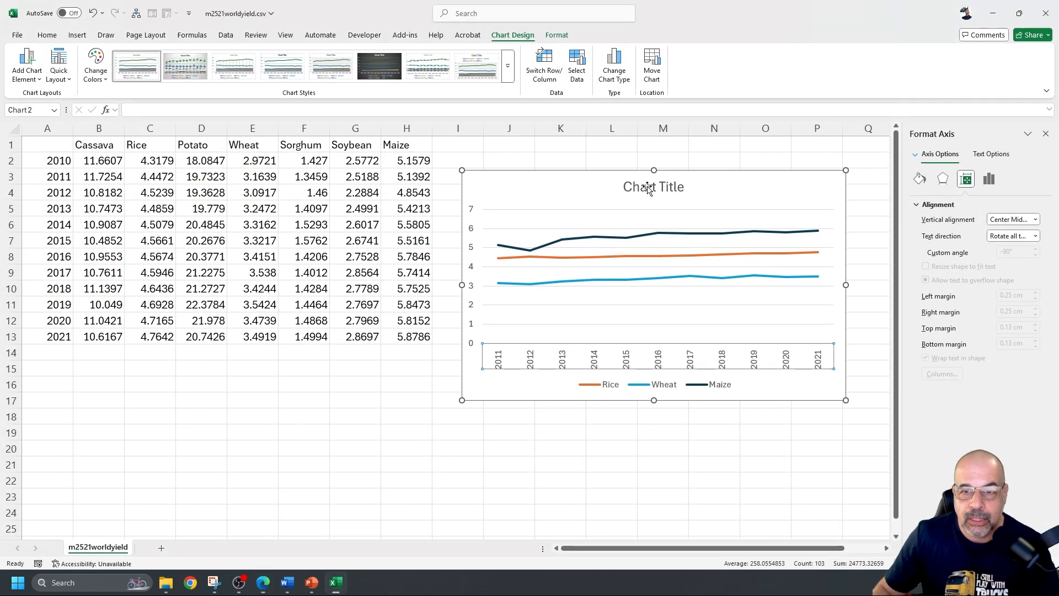
pyautogui.click(648, 186)
pyautogui.tripleClick(649, 186)
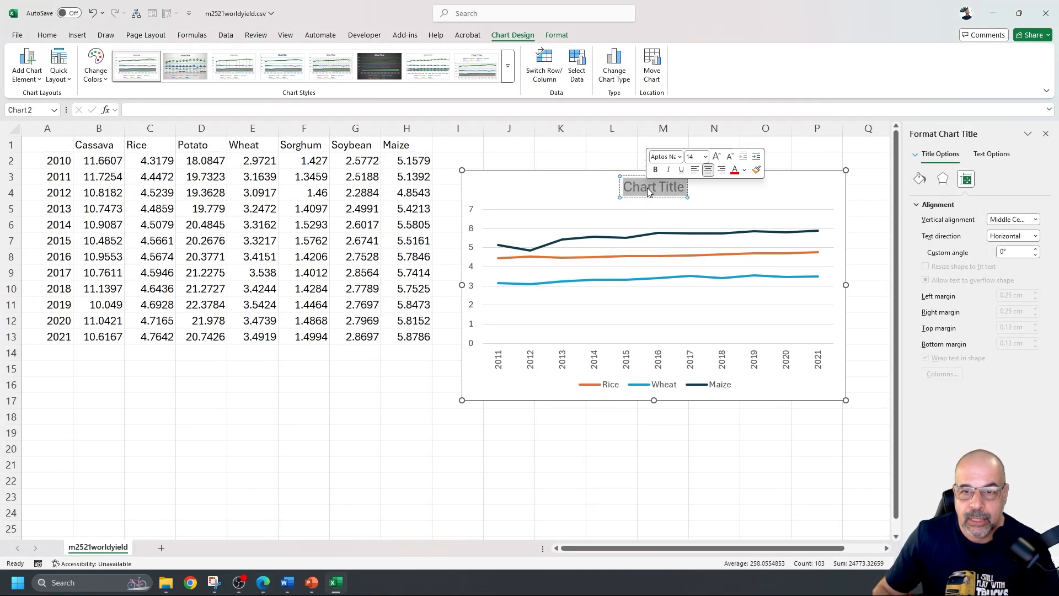
pyautogui.hotkey('ctrl', 'v')
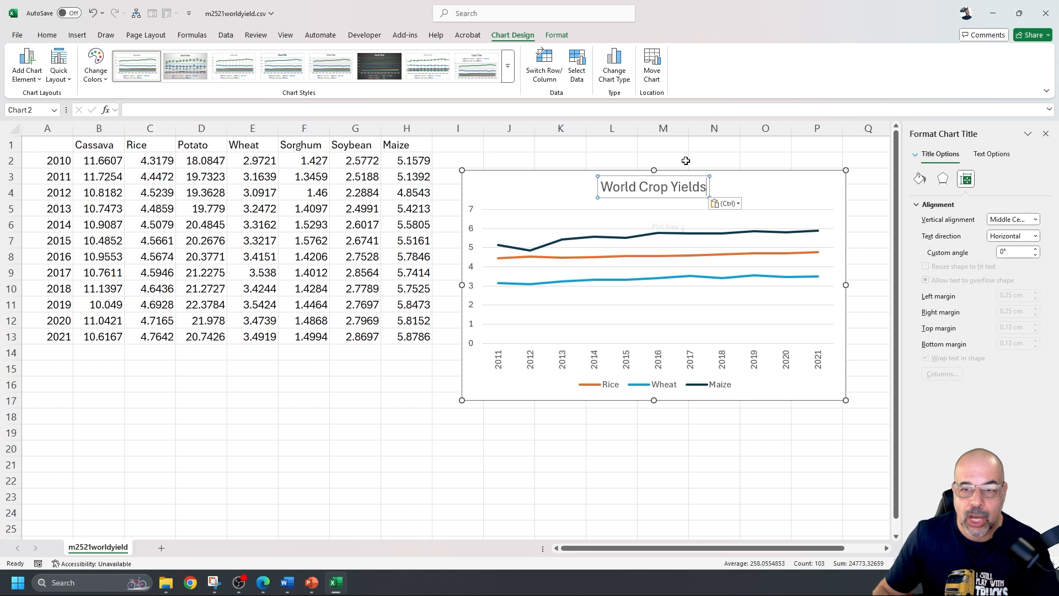
# Move the chart left and slightly down so it partly covers the data table, and add axis titles to it.
pyautogui.moveTo(766, 177); pyautogui.dragTo(646, 197)
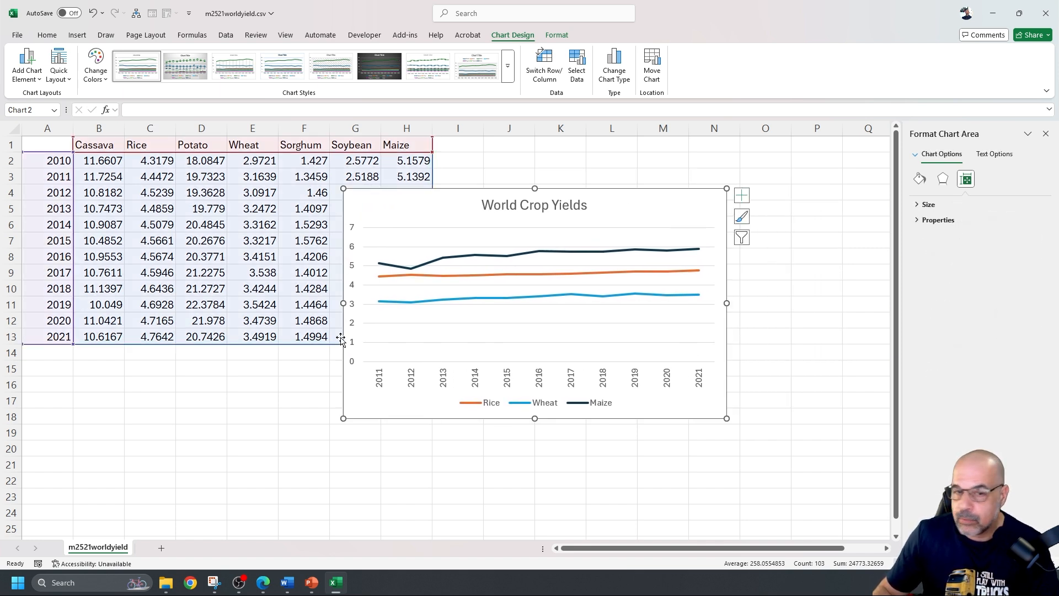
pyautogui.click(743, 196)
pyautogui.click(769, 221)
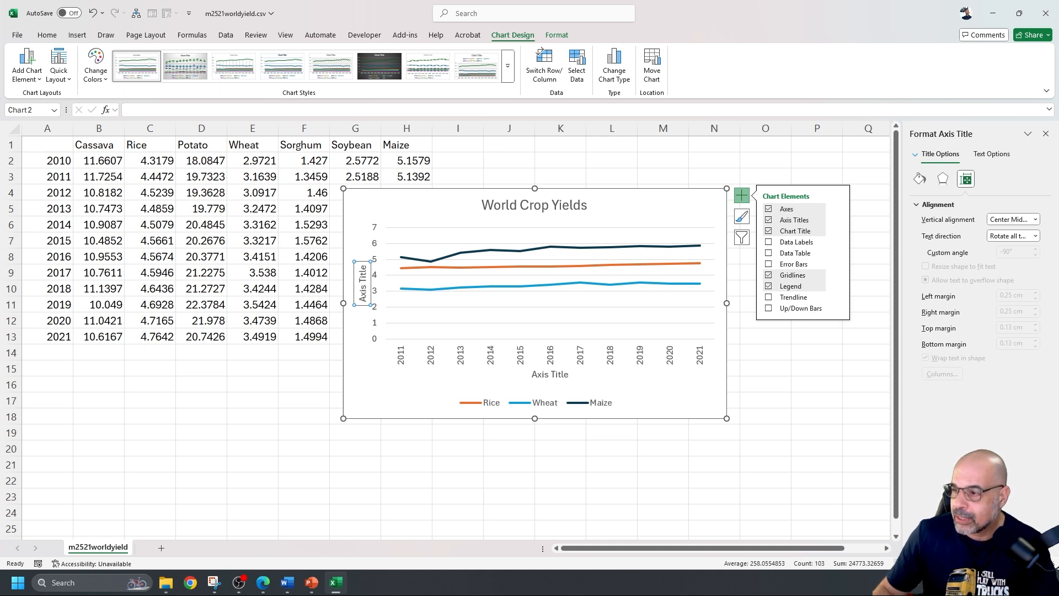
# Replace the category axis title's placeholder text with "Year".
pyautogui.click(549, 375)
pyautogui.doubleClick(550, 374)
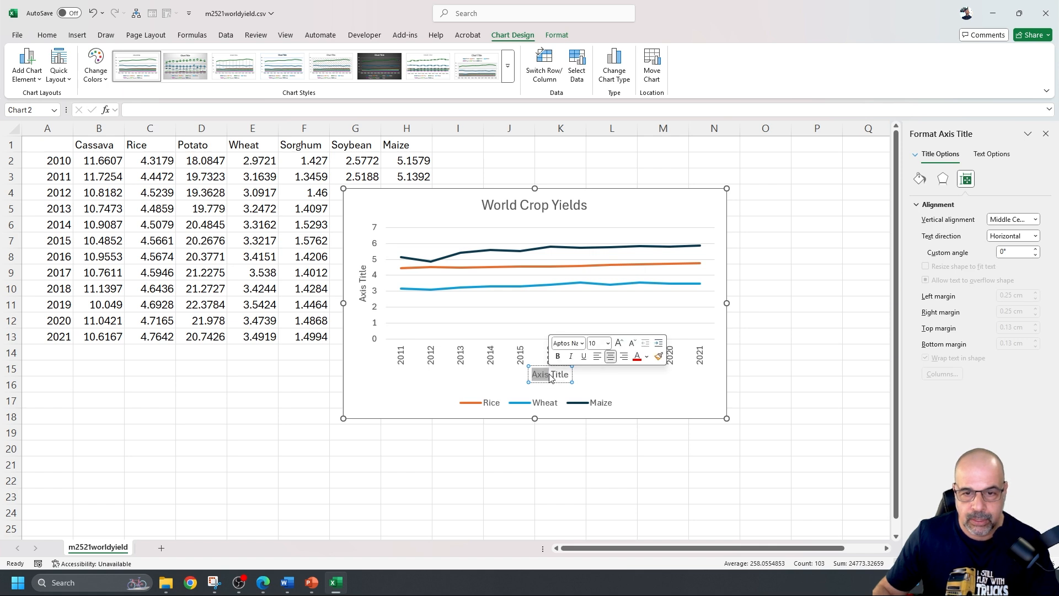
pyautogui.doubleClick(555, 375)
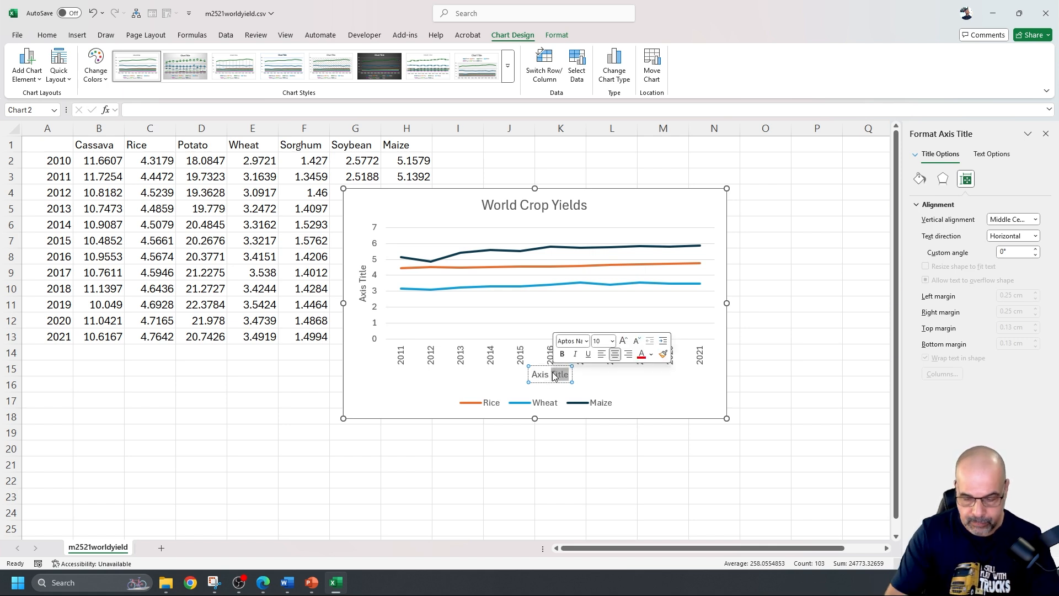
pyautogui.press('BackSpace')
pyautogui.press('BackSpace')
pyautogui.press('BackSpace')
pyautogui.press('BackSpace')
pyautogui.press('BackSpace')
pyautogui.press('BackSpace')
pyautogui.write('Year')
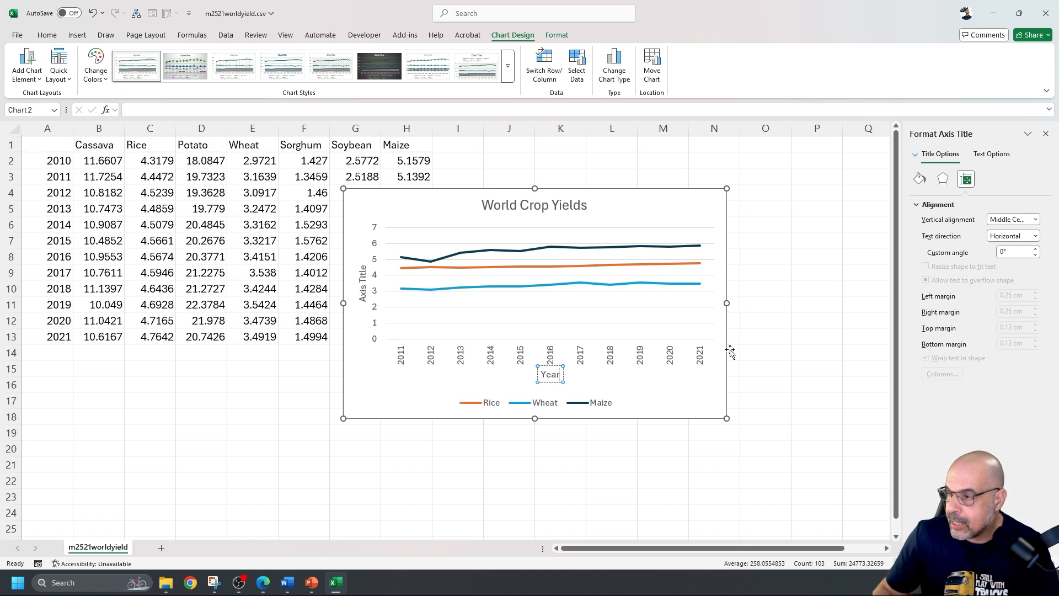
# Take the value axis wording from question 25 of the exam paper and replace the value axis title's placeholder with "Tonnes per hectare".
pyautogui.hotkey('alt', 'Tab')
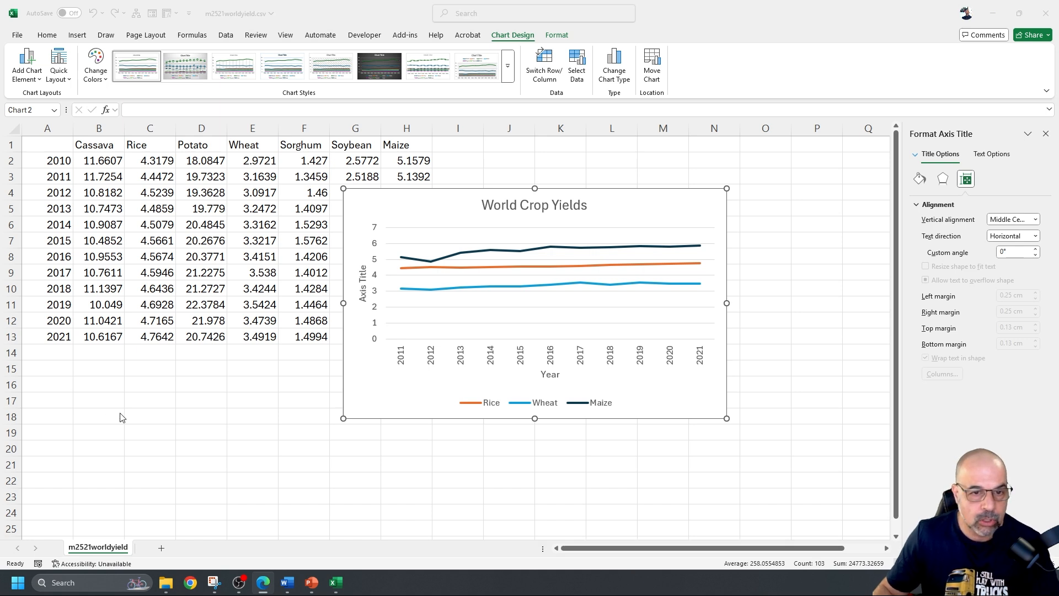
pyautogui.hotkey('alt', 'Tab')
pyautogui.click(364, 296)
pyautogui.doubleClick(360, 293)
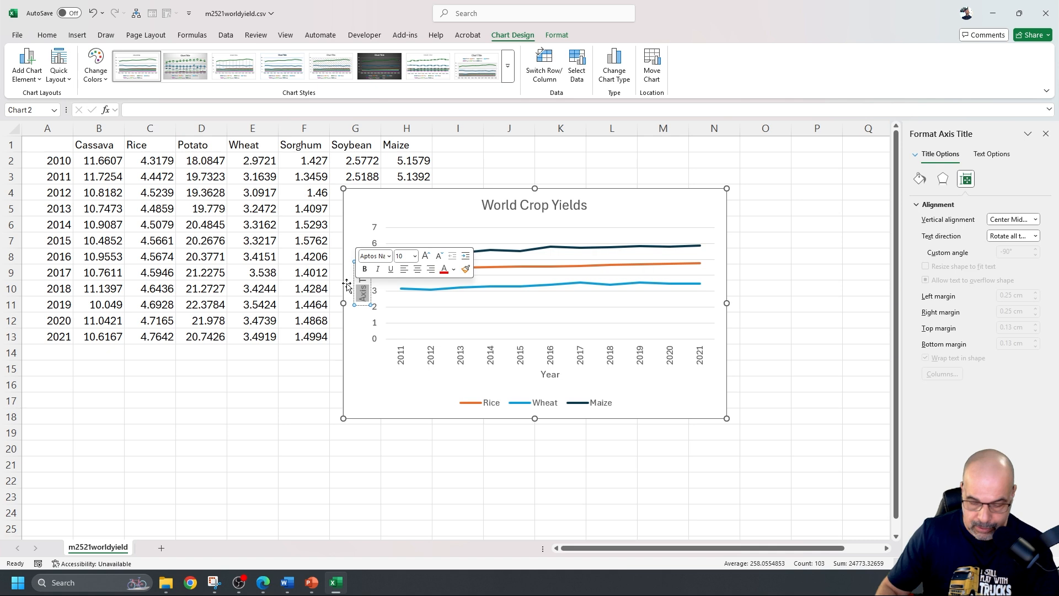
pyautogui.press('Delete')
pyautogui.press('Delete')
pyautogui.press('Delete')
pyautogui.press('Delete')
pyautogui.press('Delete')
pyautogui.press('Delete')
pyautogui.write('Tonnes per hectare')
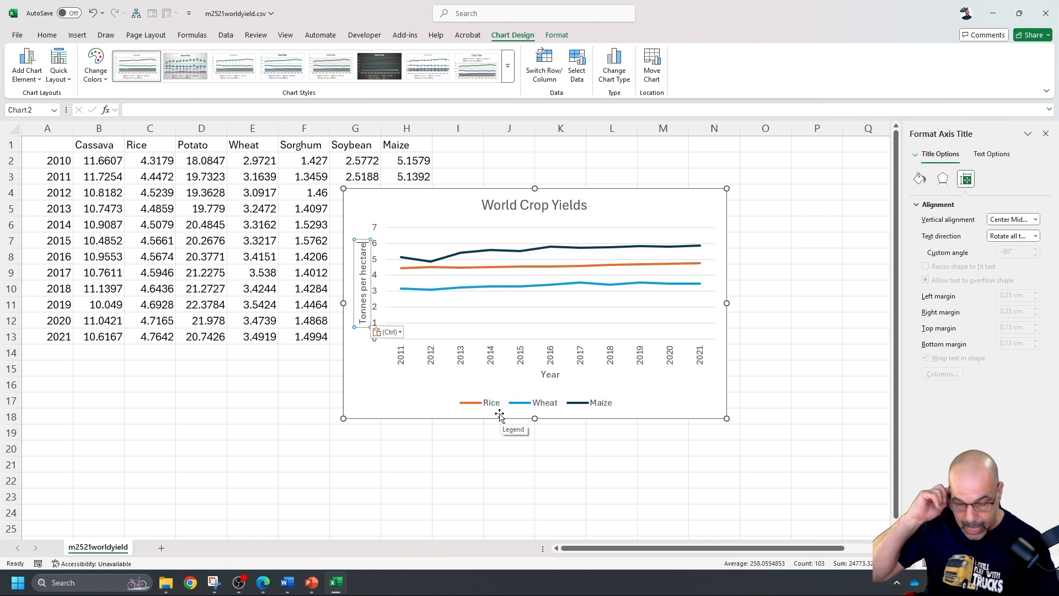
# Check question 26 of the exam paper and set the chart's value axis bounds in Excel to minimum 3 and maximum 6.
pyautogui.hotkey('alt', 'Tab')
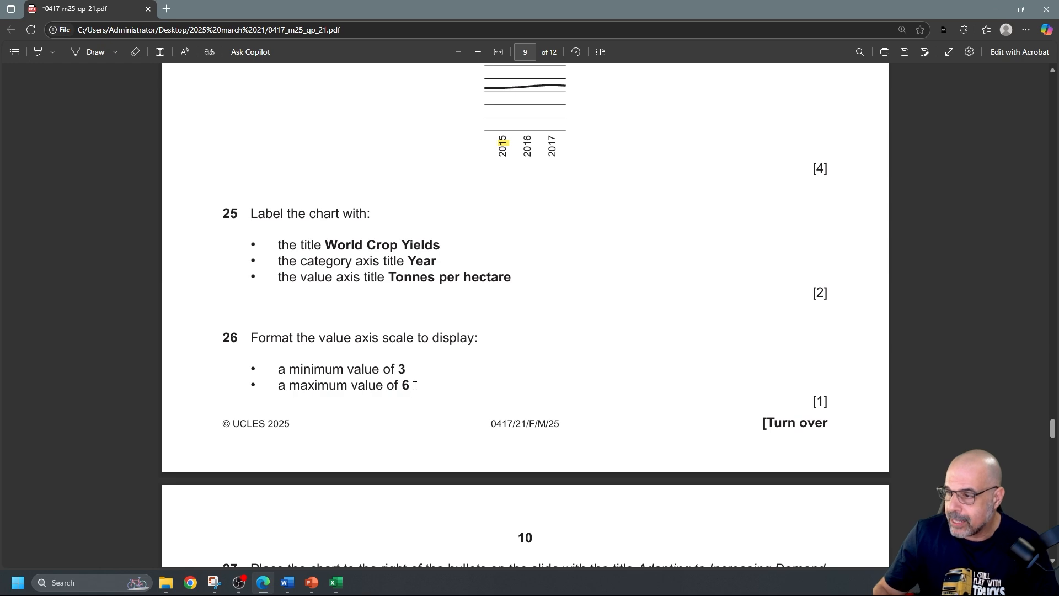
pyautogui.scroll(-2, 414, 386)
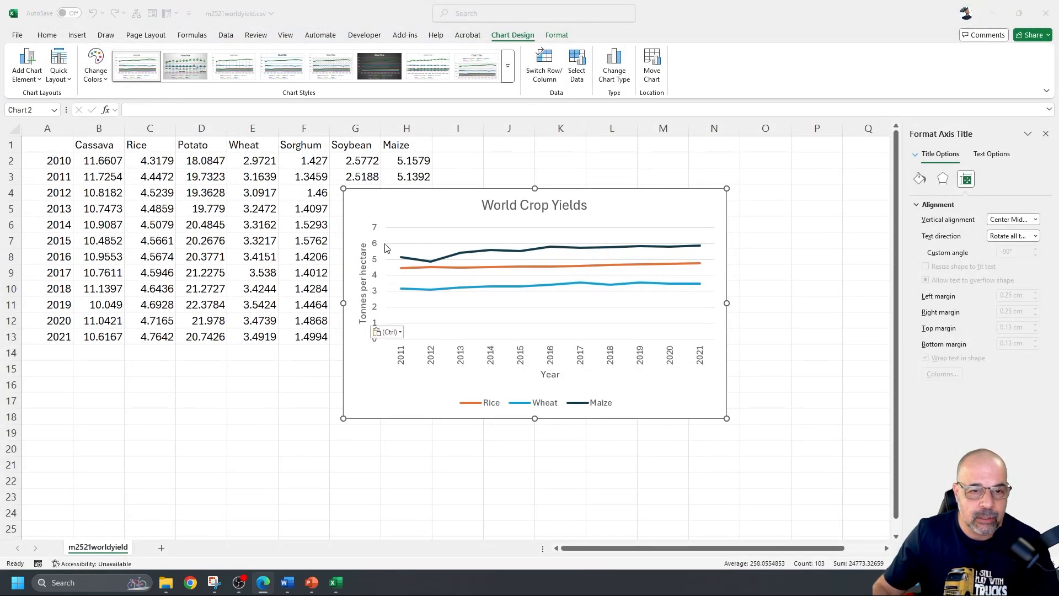
pyautogui.click(366, 322)
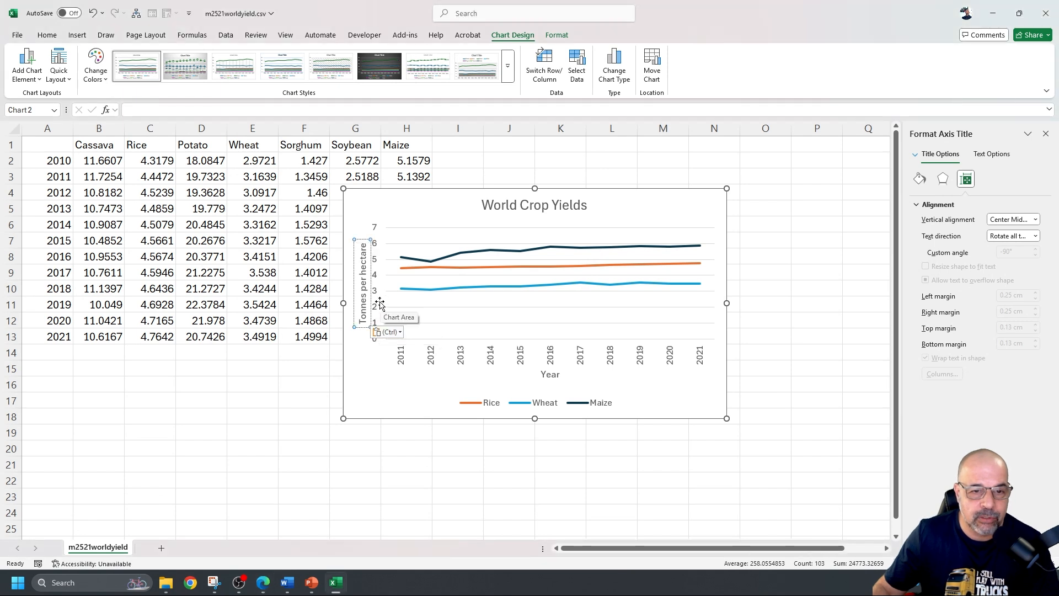
pyautogui.click(381, 304)
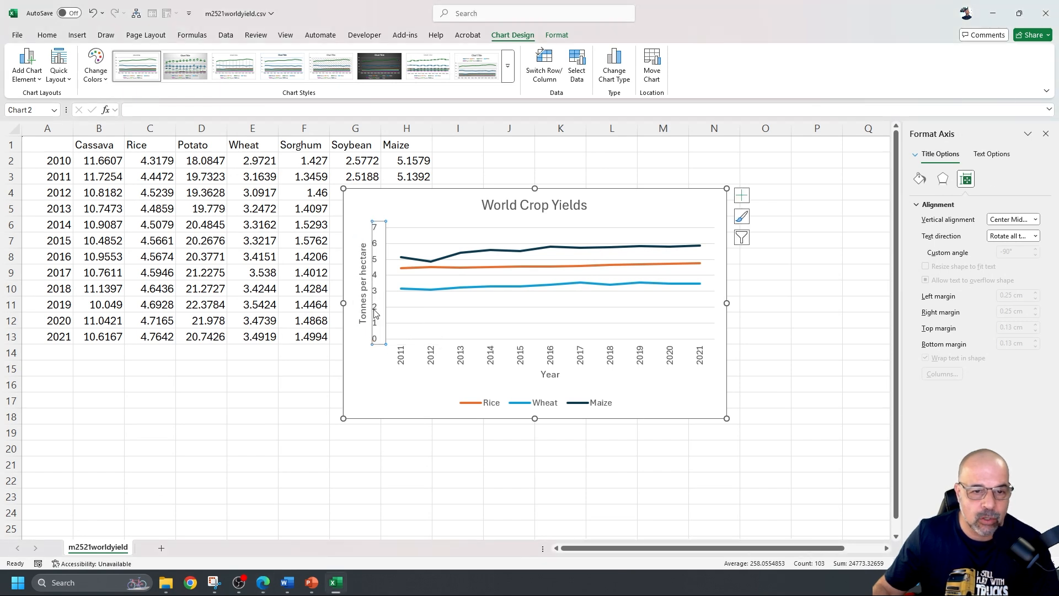
pyautogui.press('Escape')
pyautogui.click(378, 265)
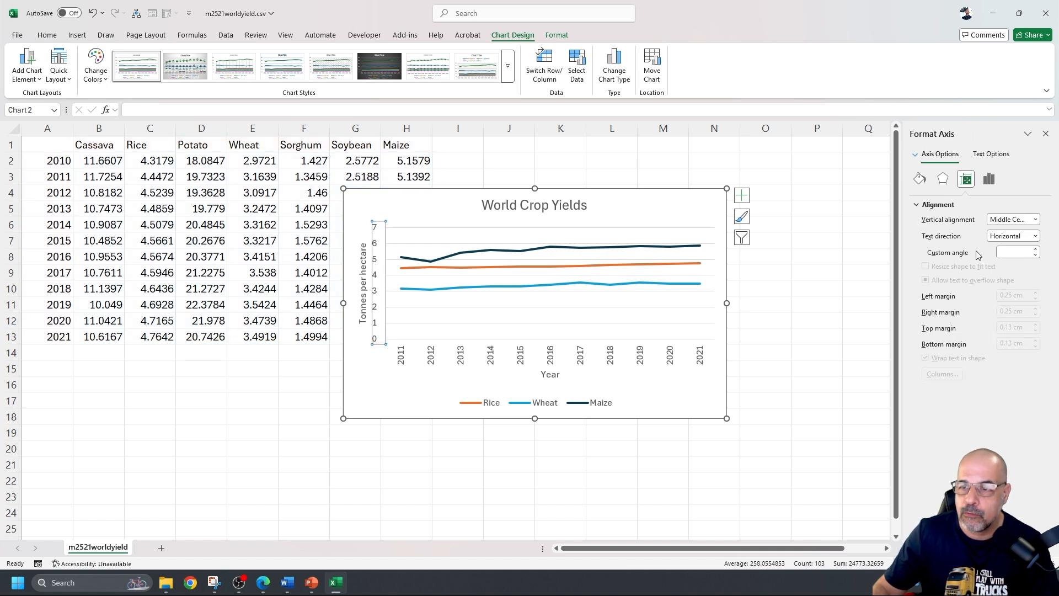
pyautogui.click(990, 180)
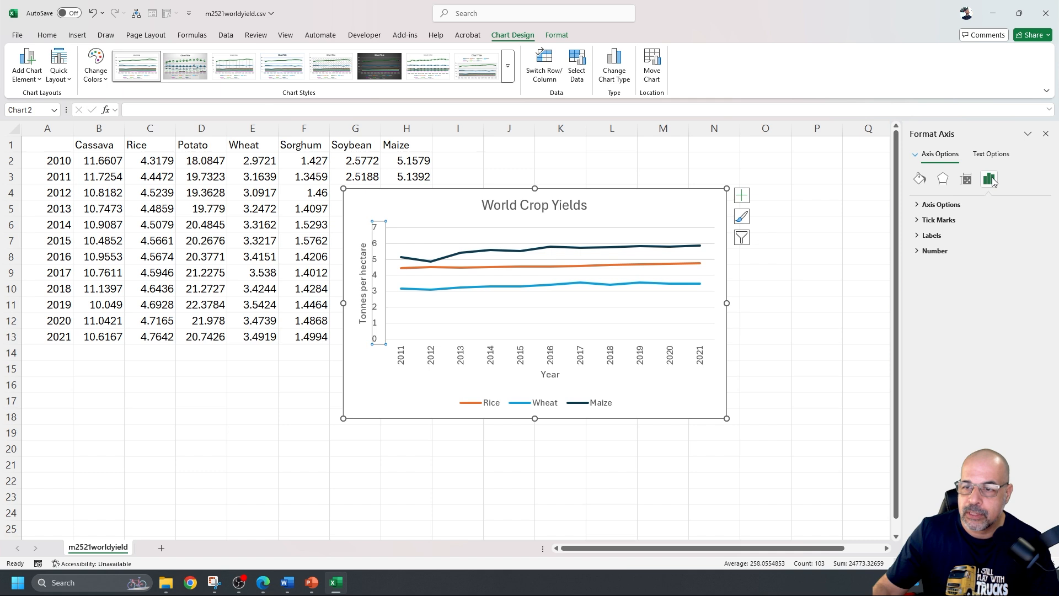
pyautogui.click(916, 206)
pyautogui.click(1001, 229)
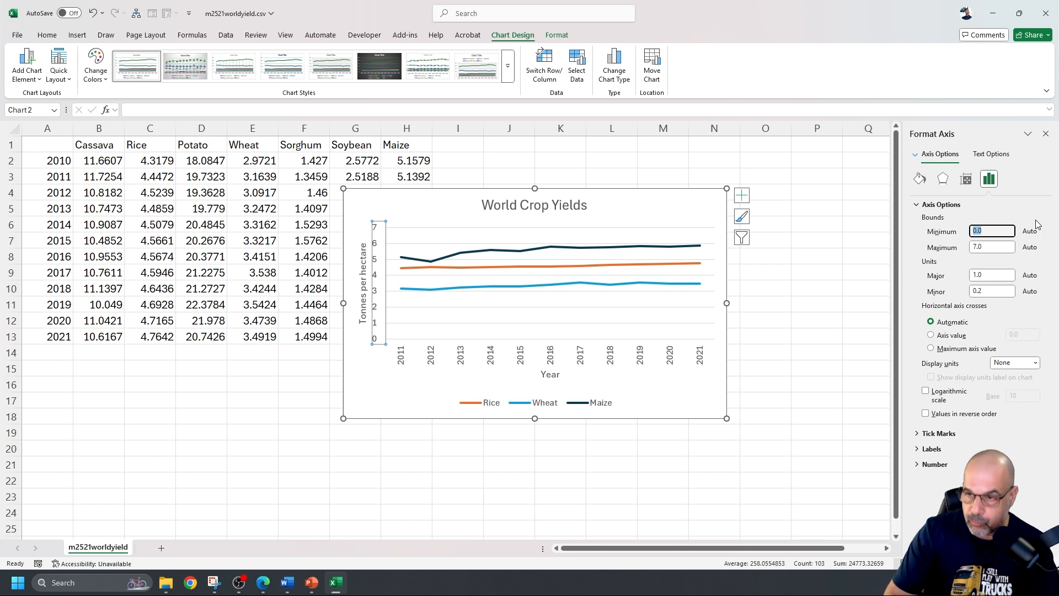
pyautogui.write('3')
pyautogui.press('Tab')
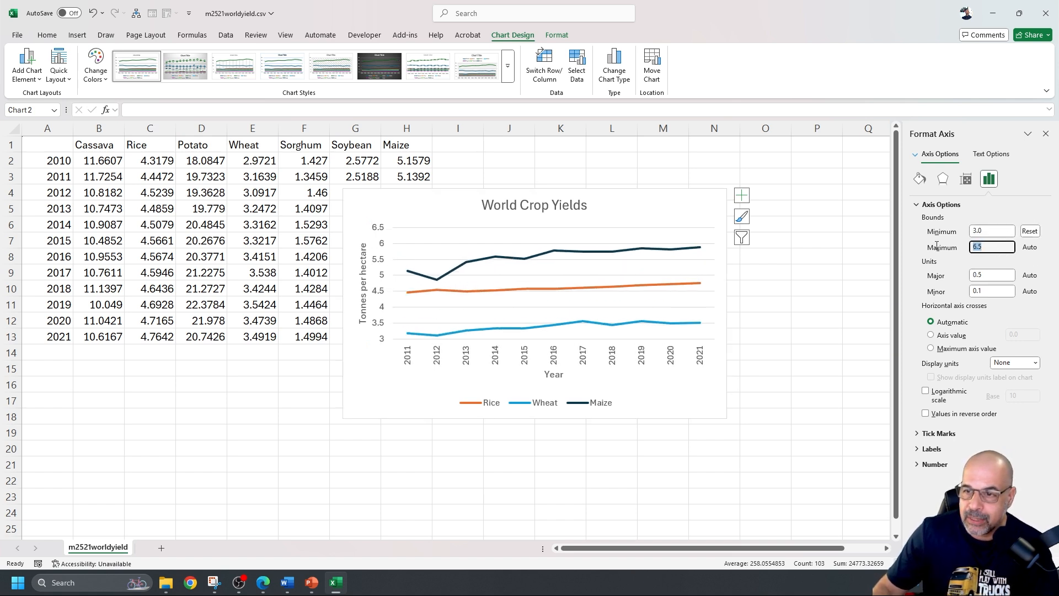
pyautogui.write('6')
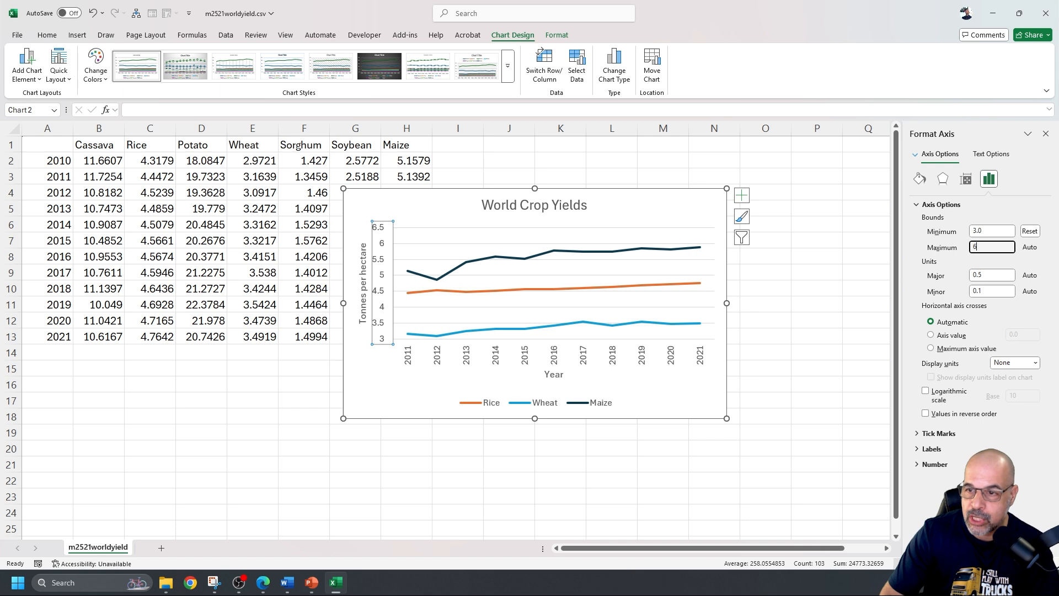
pyautogui.click(1008, 275)
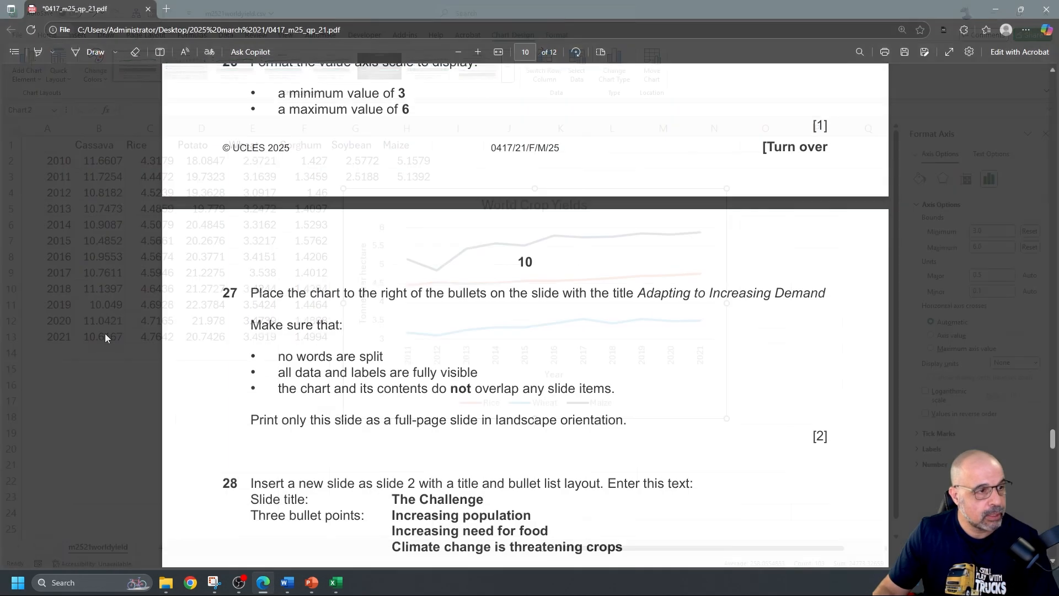
# In the exam paper in Edge, recheck question 26's axis limits and highlight the slide title "Adapting to Increasing Demand" in question 27.
pyautogui.scroll(1, 338, 274)
pyautogui.scroll(-2, 342, 273)
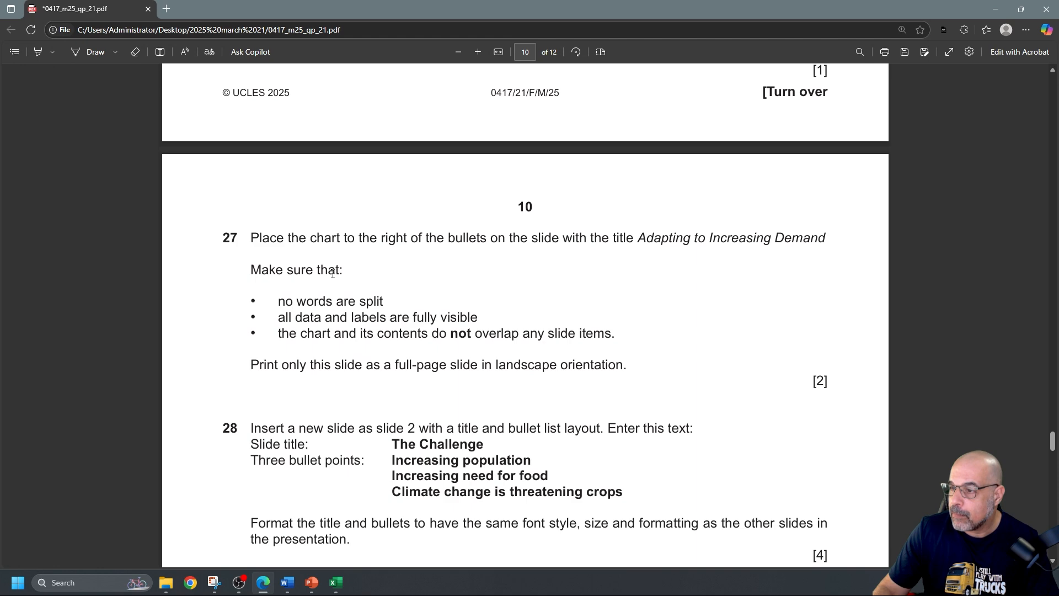
pyautogui.scroll(4, 380, 272)
pyautogui.moveTo(268, 247); pyautogui.dragTo(395, 259)
pyautogui.moveTo(307, 274); pyautogui.dragTo(398, 276)
pyautogui.scroll(-3, 380, 272)
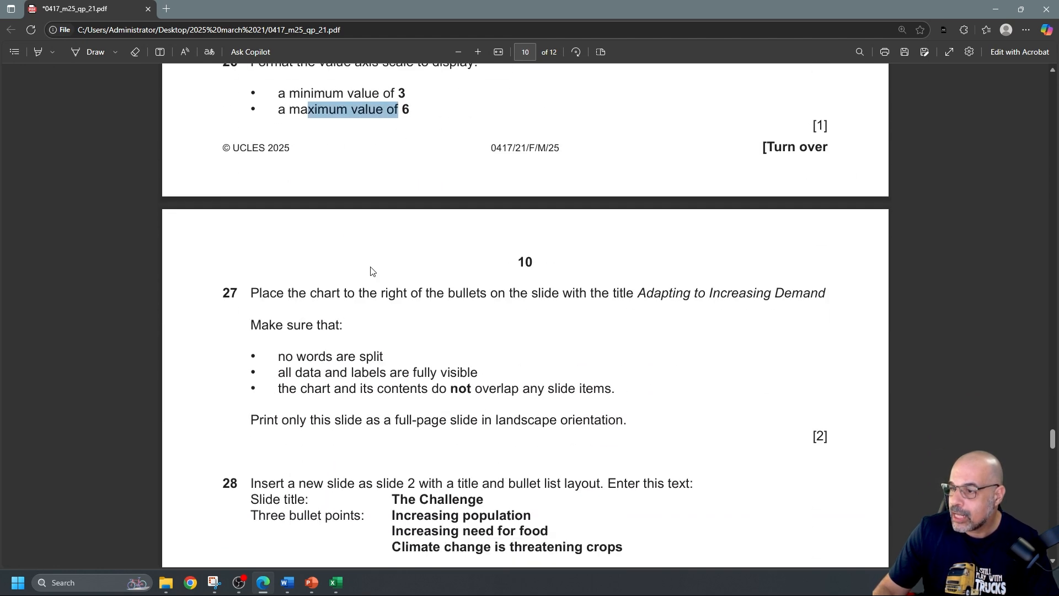
pyautogui.scroll(-2, 456, 297)
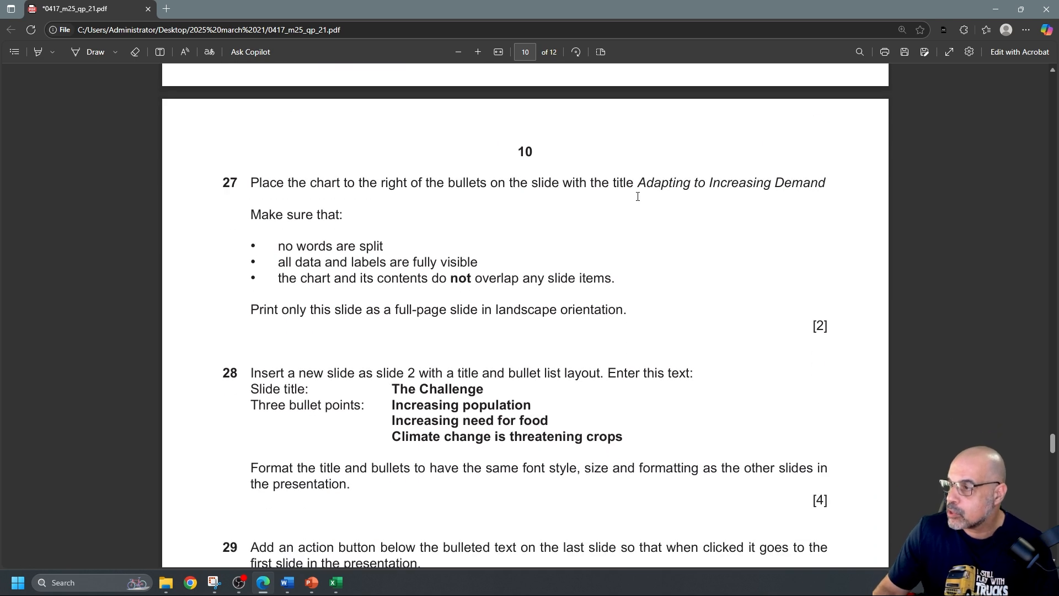
pyautogui.click(39, 52)
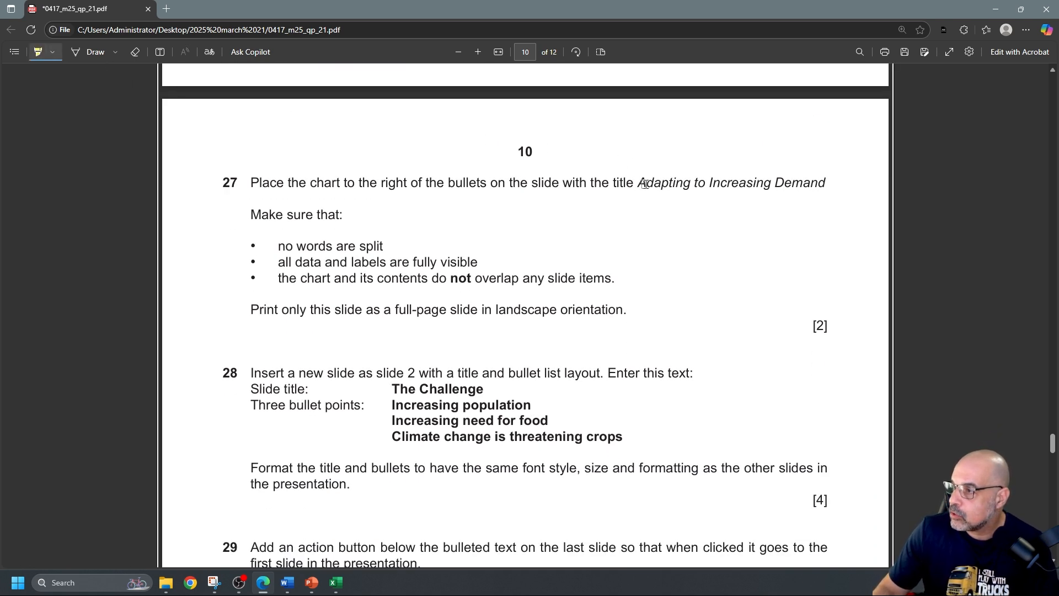
pyautogui.moveTo(638, 182); pyautogui.dragTo(826, 183)
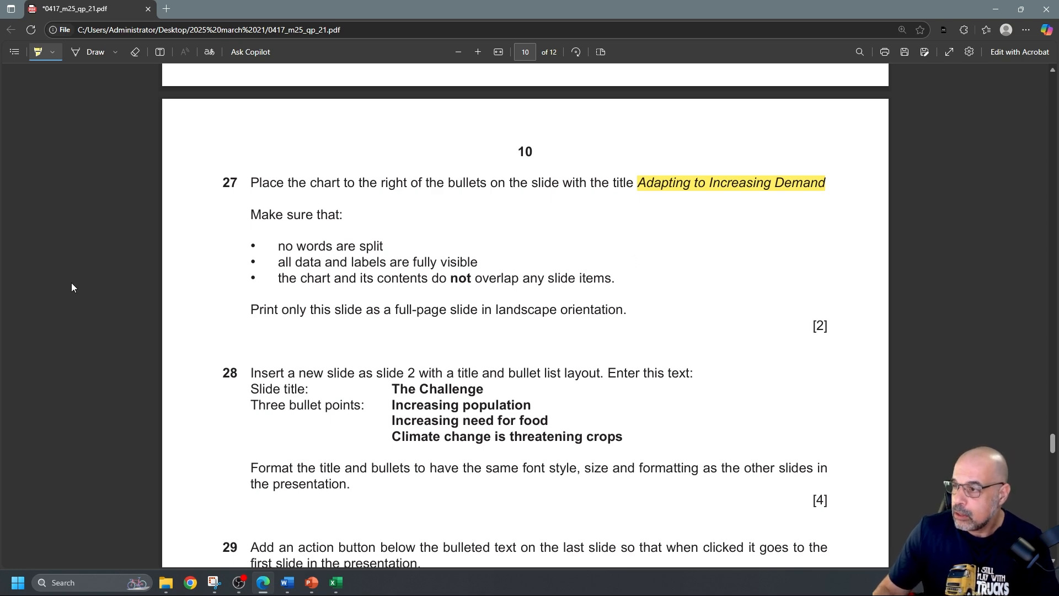
# Return to Excel, select the whole World Crop Yields chart and copy it.
pyautogui.press('super+shift+Right')
pyautogui.click(700, 200)
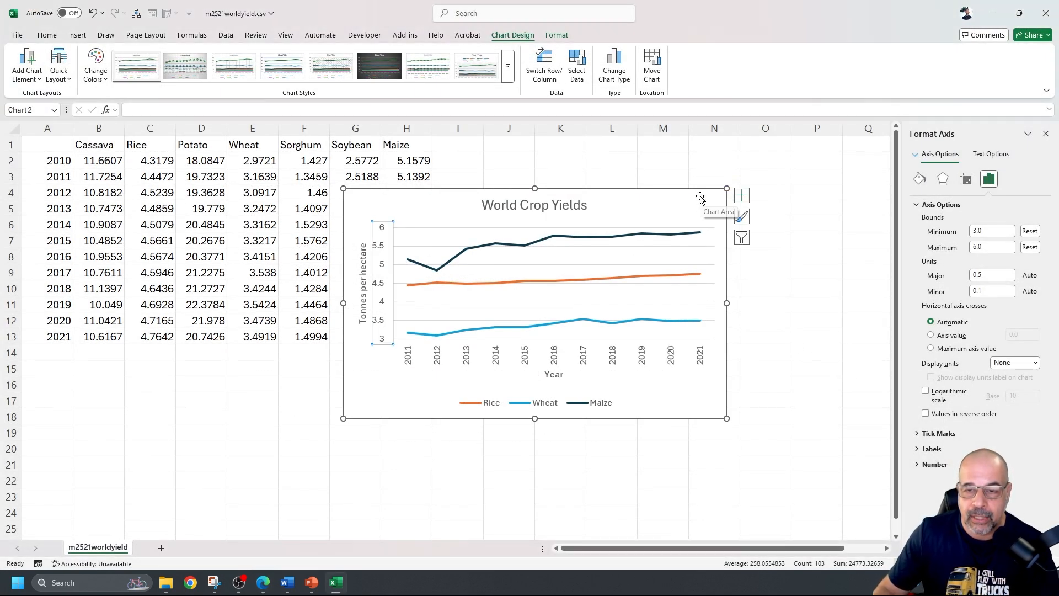
pyautogui.rightClick(700, 201)
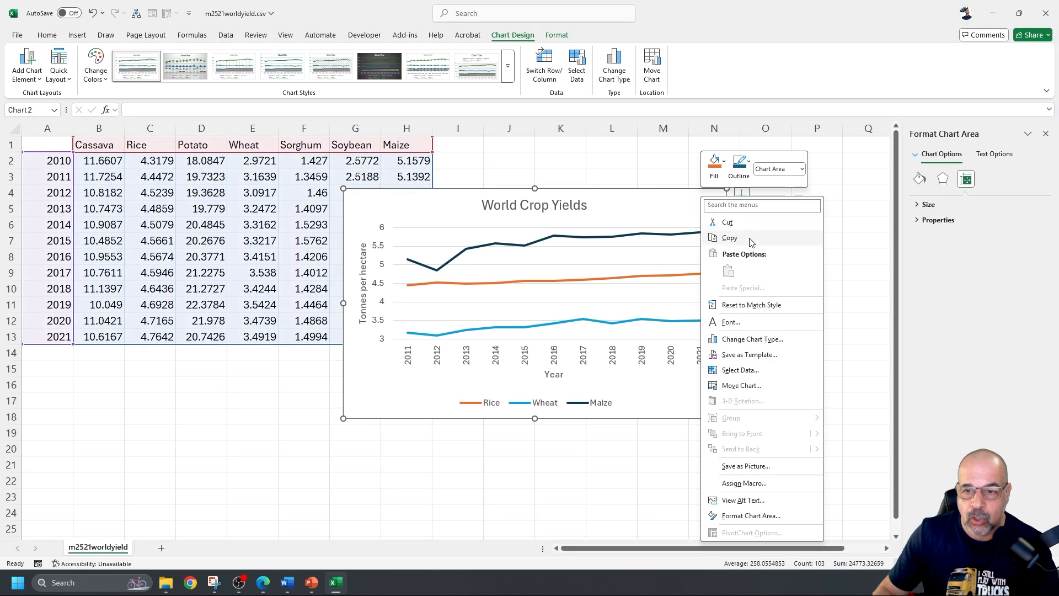
pyautogui.press('Escape')
# Switch to the presentation 2025 march 21.pptx in PowerPoint and open slide 7, "Adapting to Increasing Demand".
pyautogui.click(311, 582)
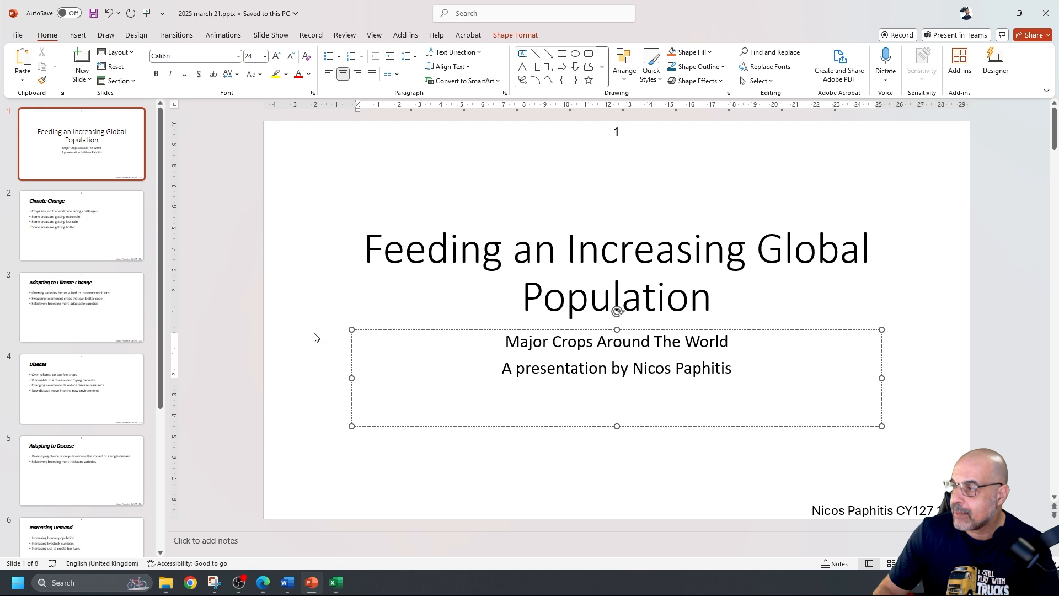
pyautogui.scroll(-3, 96, 430)
pyautogui.click(101, 428)
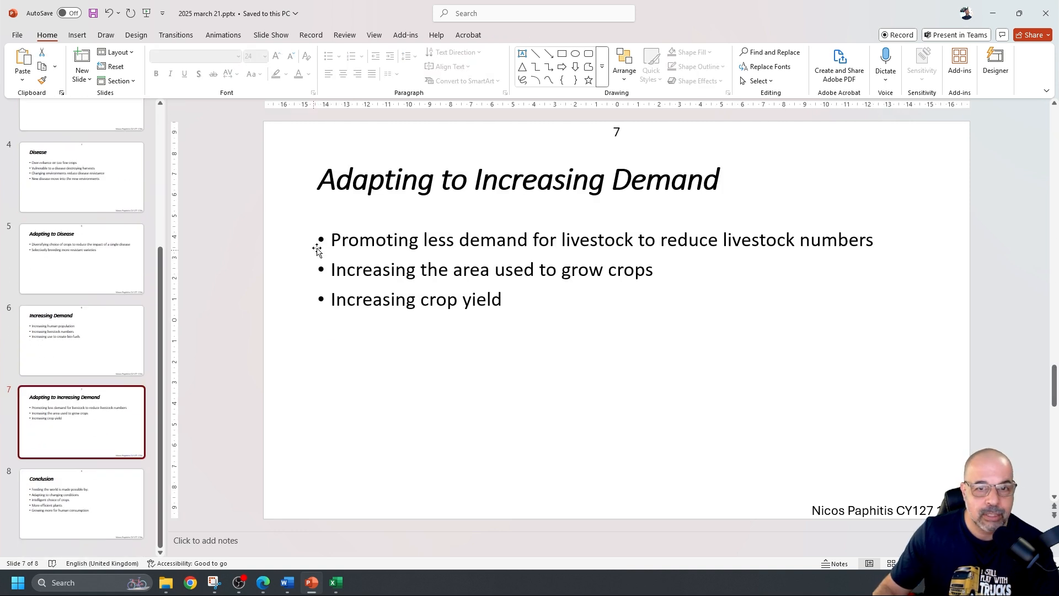